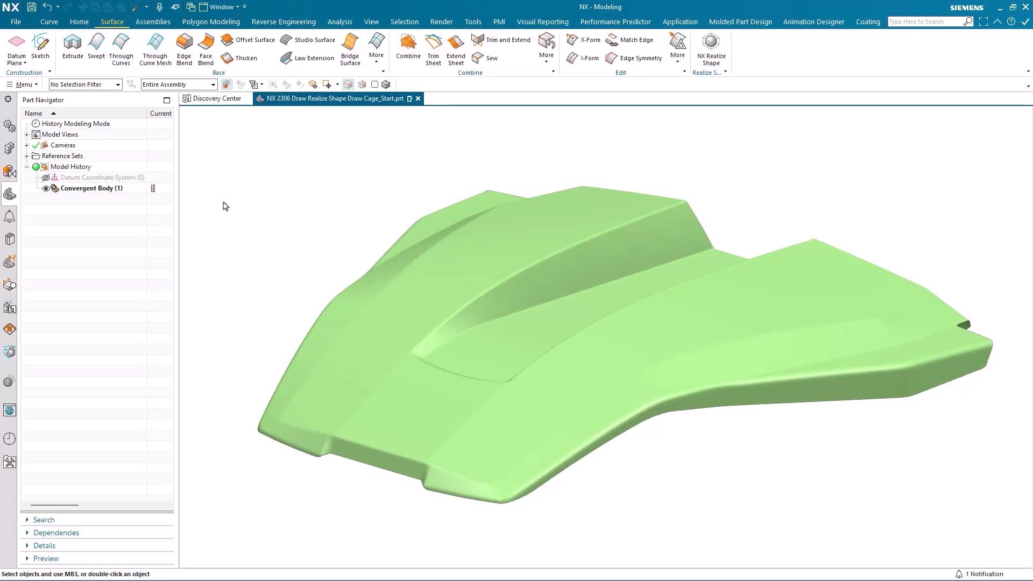
Set the translucency of the convergent body to 75
{"action": "left_click", "coordinate": [107, 190]}
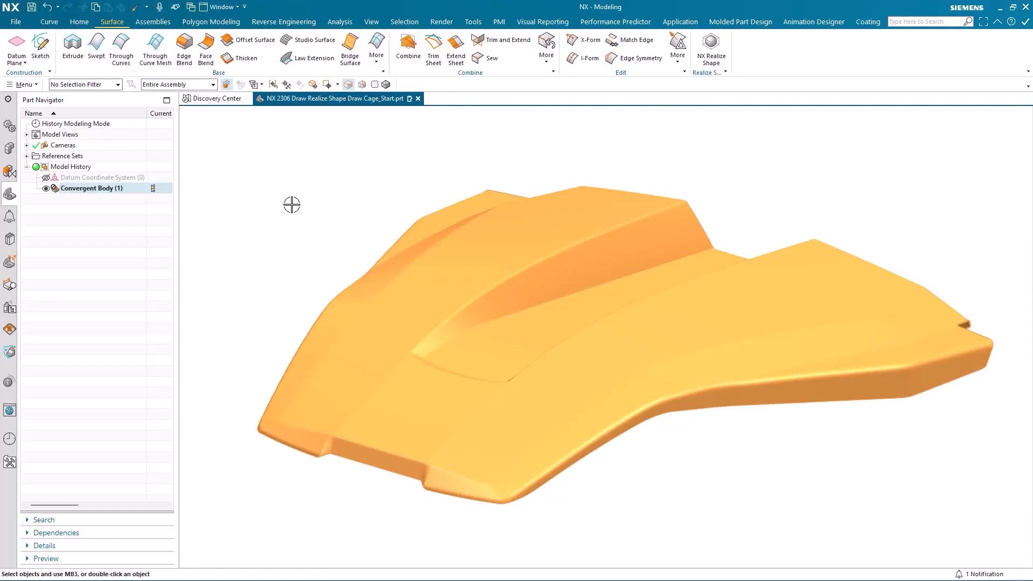
{"action": "key", "text": "Escape"}
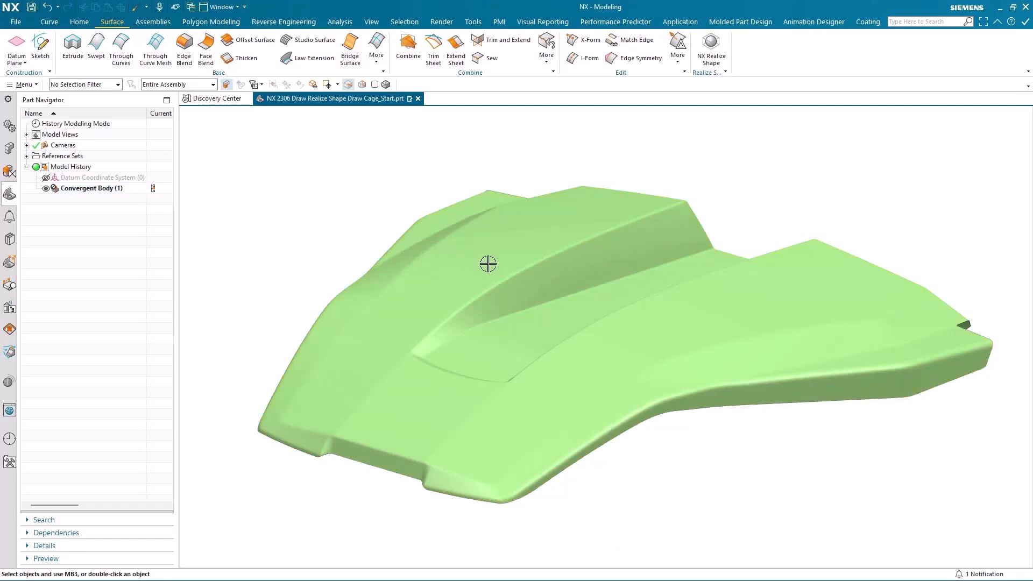
{"action": "left_click", "coordinate": [488, 264]}
{"action": "scroll", "coordinate": [487, 263], "scroll_direction": "down", "scroll_amount": 2}
{"action": "left_click", "coordinate": [487, 263]}
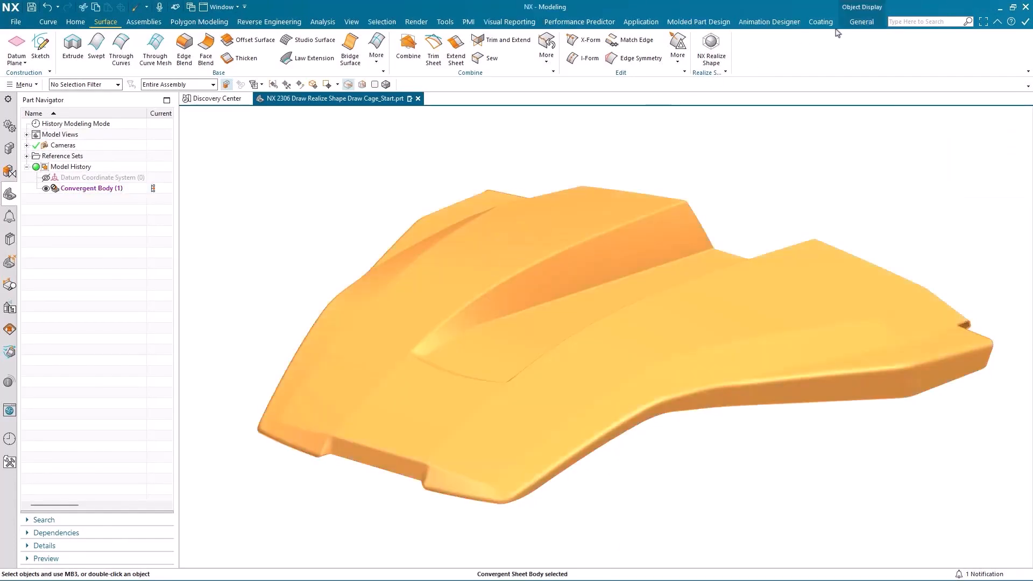
{"action": "left_click", "coordinate": [861, 21]}
{"action": "left_click_drag", "start_coordinate": [205, 42], "coordinate": [240, 43]}
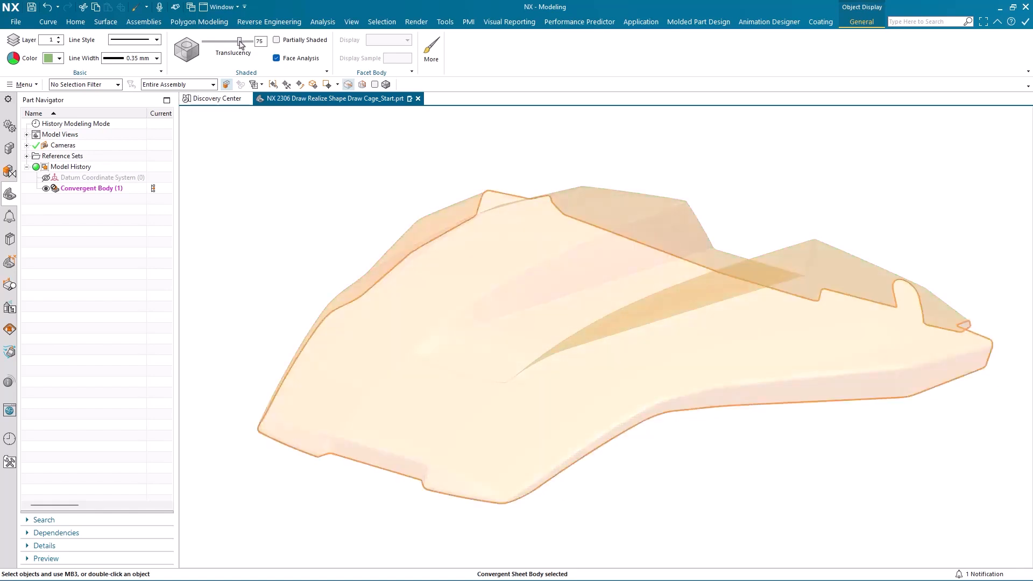
Display the facet edges on the convergent body and clear the selection
{"action": "left_click", "coordinate": [374, 85]}
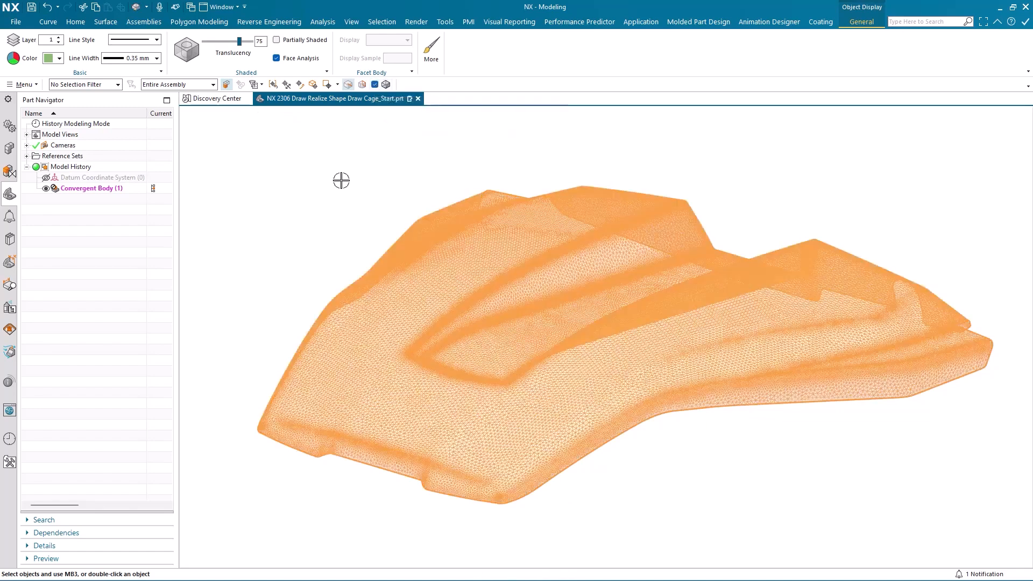
{"action": "left_click", "coordinate": [292, 230]}
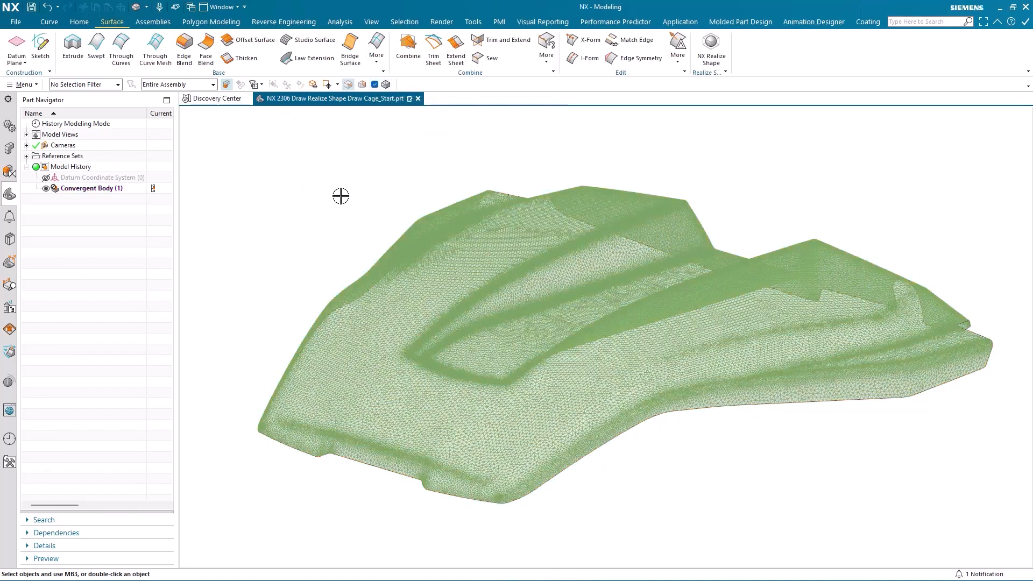
{"action": "scroll", "coordinate": [341, 195], "scroll_direction": "up", "scroll_amount": 5}
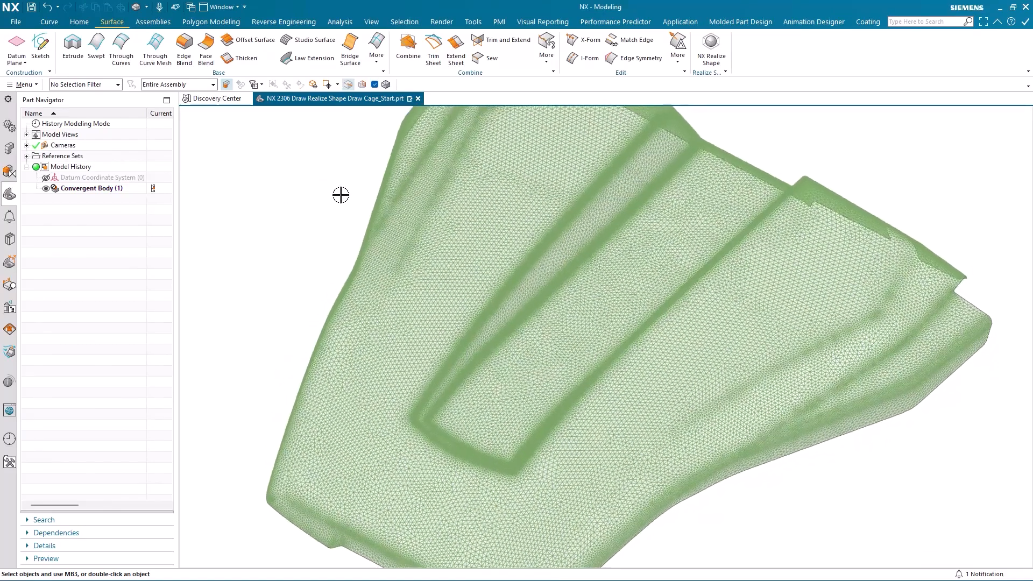
{"action": "scroll", "coordinate": [340, 195], "scroll_direction": "down", "scroll_amount": 4}
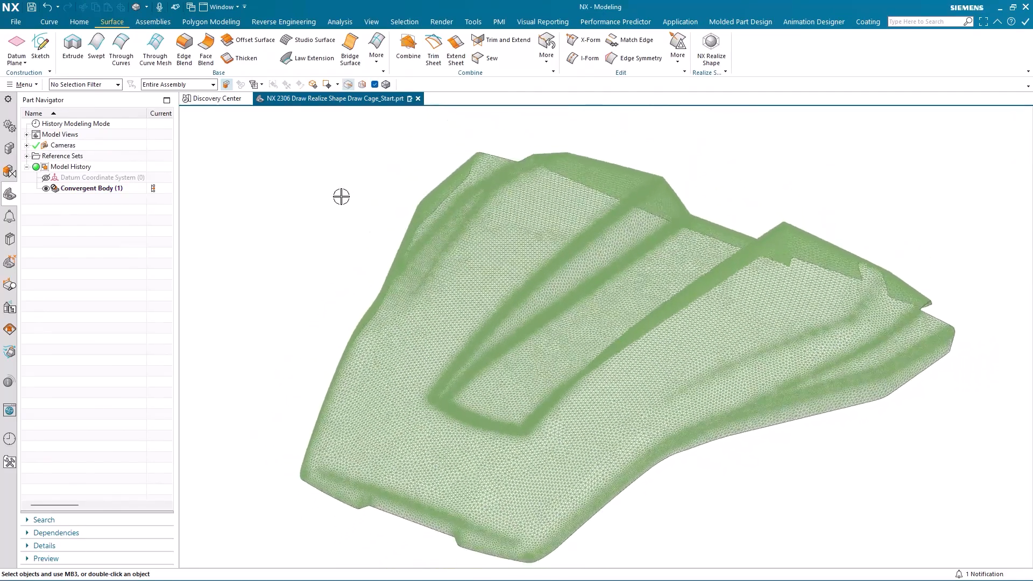
Switch the body to face analysis rendering and orient the view to look down on its upper surface
{"action": "middle_click_drag", "start_coordinate": [341, 196], "coordinate": [340, 191]}
{"action": "right_click_drag", "start_coordinate": [341, 189], "coordinate": [362, 216]}
{"action": "middle_click_drag", "start_coordinate": [352, 218], "coordinate": [256, 235]}
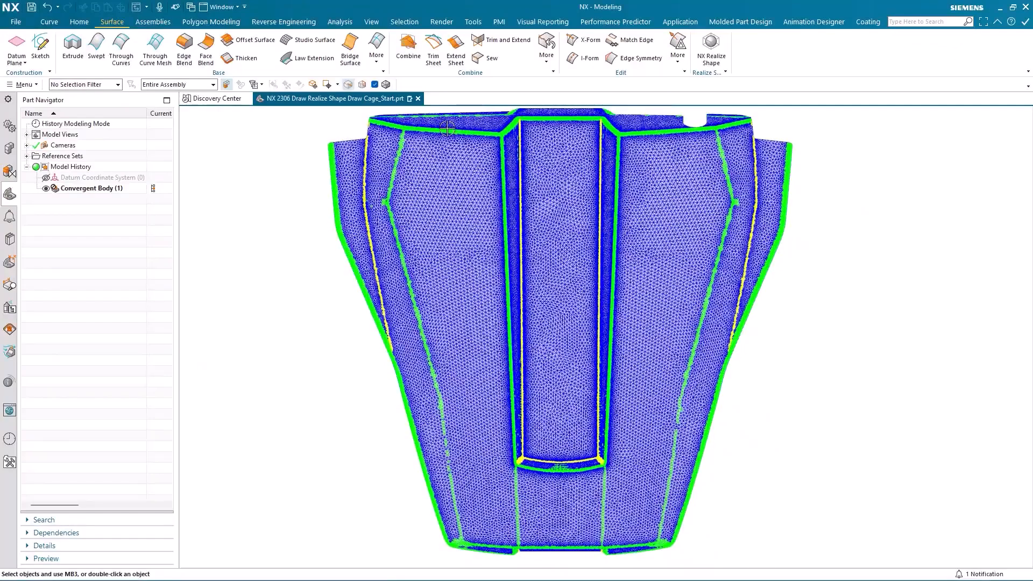
Enter NX Realize Shape and draw the first quad cage face on the panel beside the central channel, at the body's wide end
{"action": "left_click", "coordinate": [709, 47]}
{"action": "left_click", "coordinate": [184, 49]}
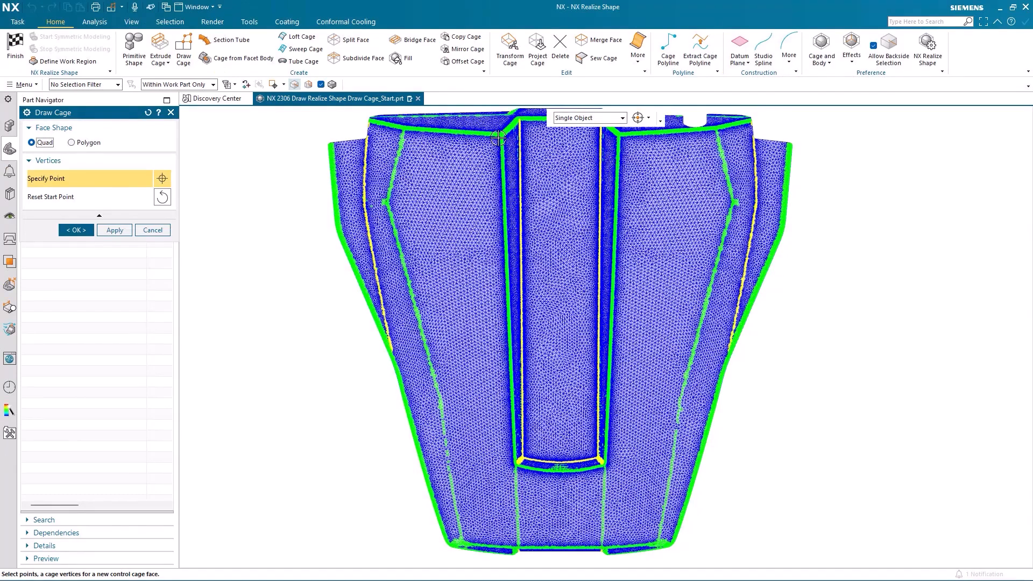
{"action": "left_click", "coordinate": [498, 138]}
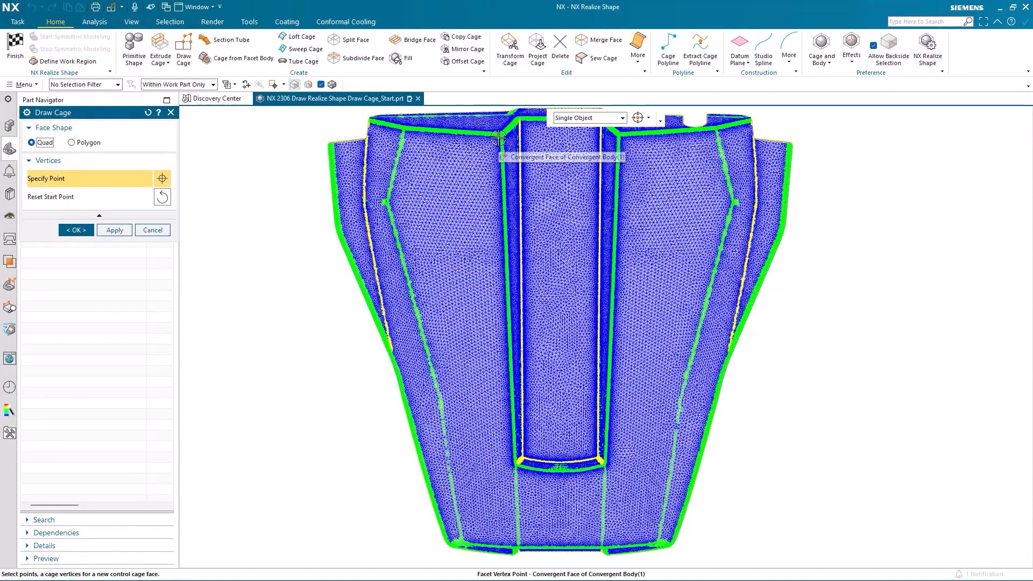
{"action": "left_click", "coordinate": [385, 203]}
{"action": "left_click", "coordinate": [500, 206]}
Extend the cage with three more quad faces between the channel edge and the panel's outer crease, snapping to facet vertices
{"action": "left_click", "coordinate": [504, 273]}
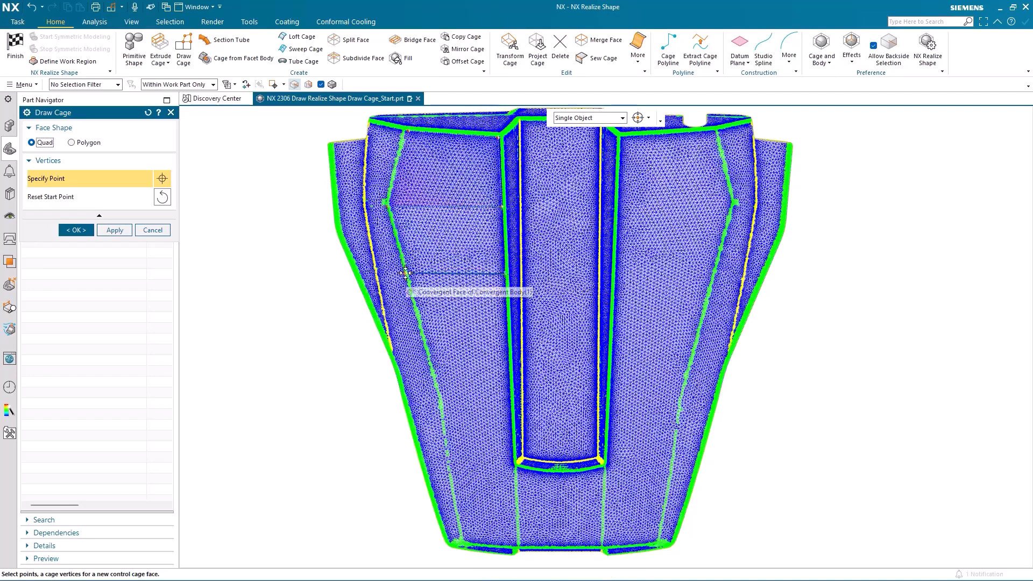
{"action": "left_click", "coordinate": [406, 275]}
{"action": "left_click", "coordinate": [424, 342]}
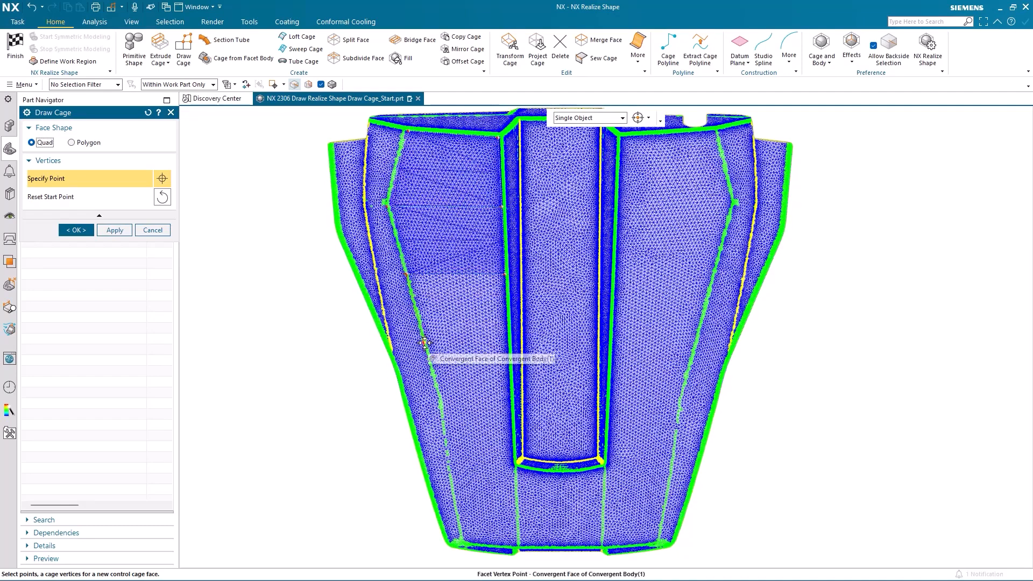
{"action": "left_click", "coordinate": [510, 344]}
{"action": "left_click", "coordinate": [512, 400]}
{"action": "left_click", "coordinate": [440, 399]}
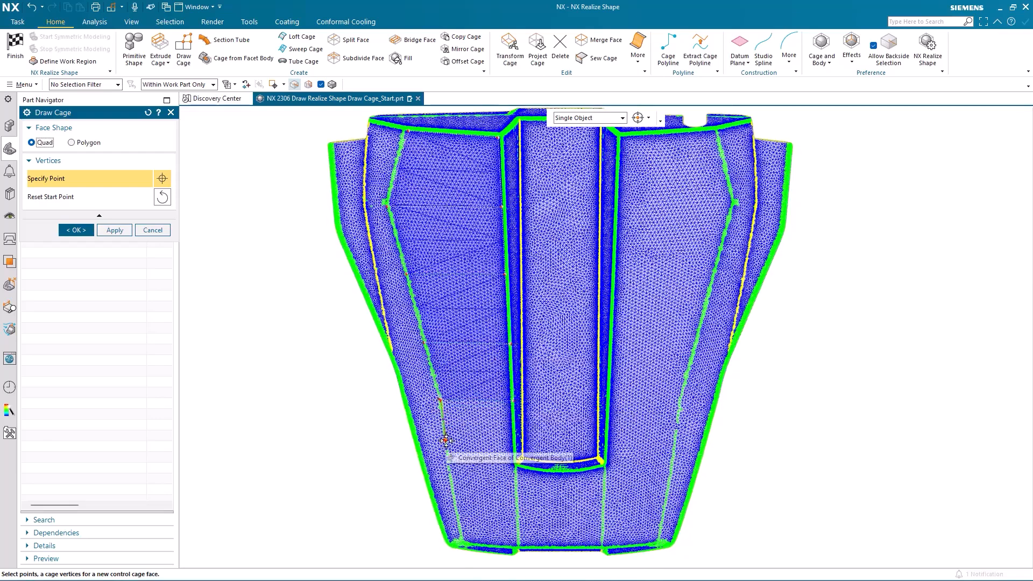
Draw the last three quad faces past the channel's closed end to the body's narrow end and finish the Draw Cage
{"action": "left_click", "coordinate": [448, 465]}
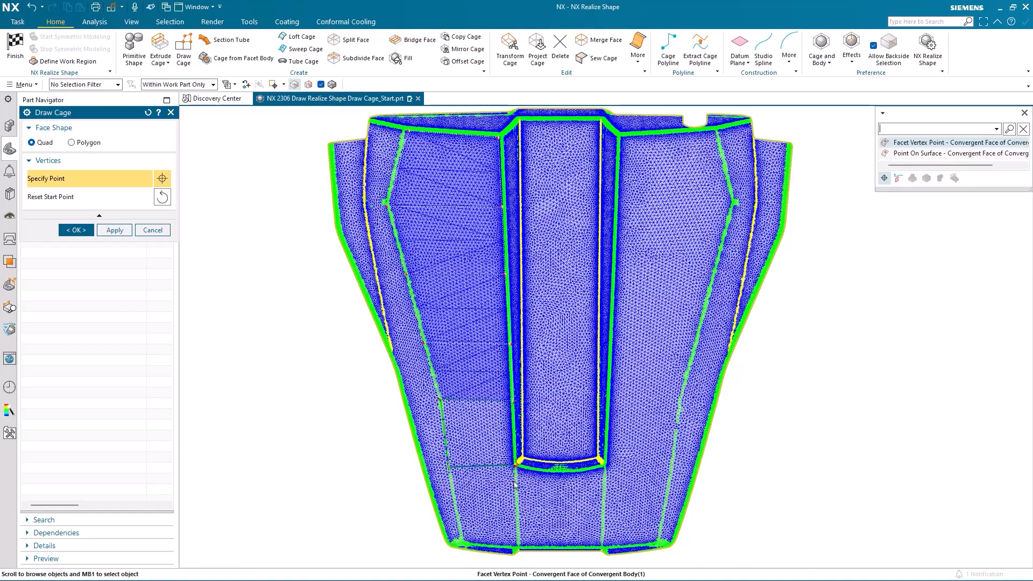
{"action": "left_click", "coordinate": [515, 463]}
{"action": "left_click", "coordinate": [518, 517]}
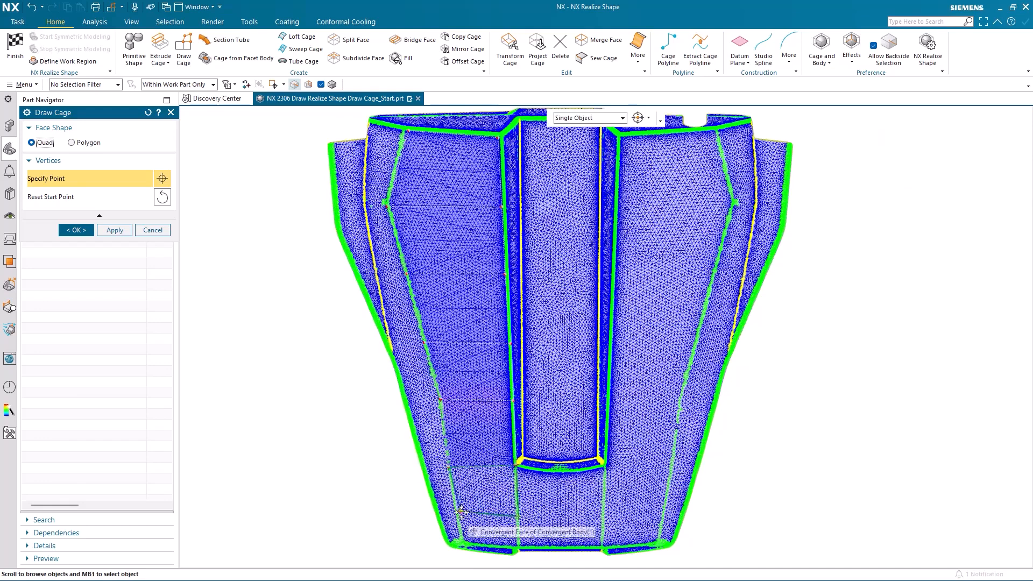
{"action": "left_click", "coordinate": [456, 519]}
{"action": "left_click", "coordinate": [461, 543]}
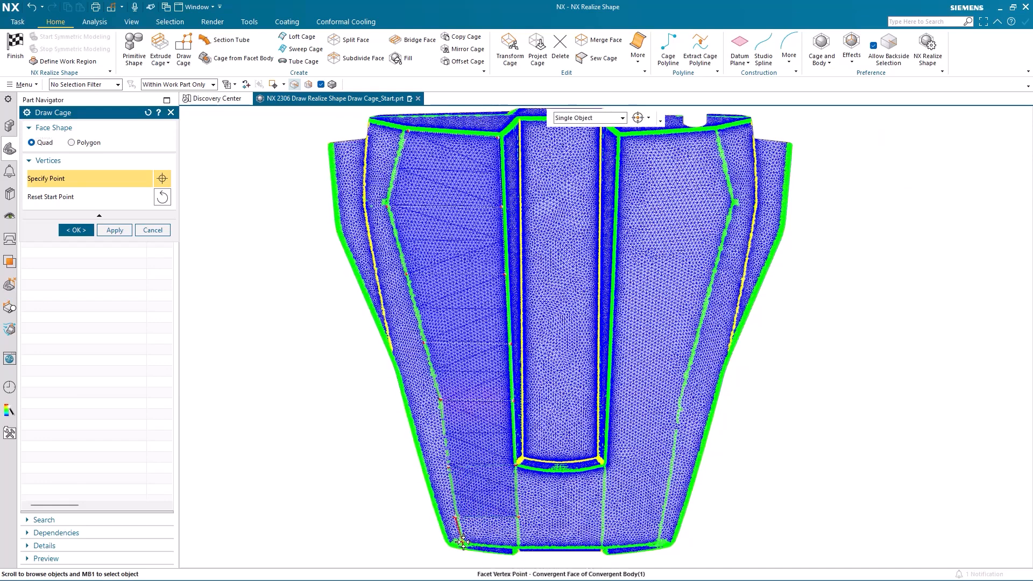
{"action": "left_click", "coordinate": [518, 547]}
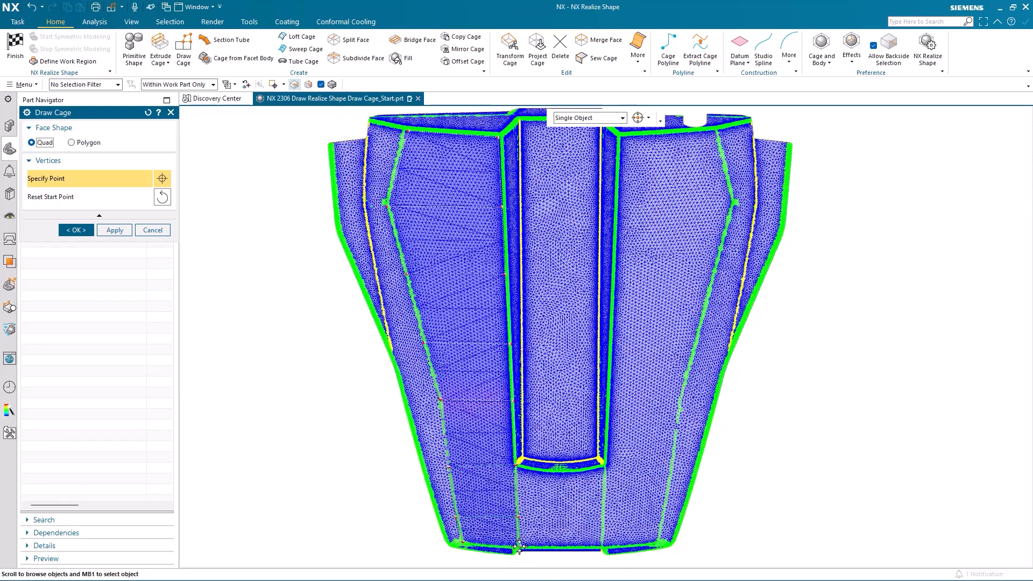
{"action": "left_click", "coordinate": [76, 230]}
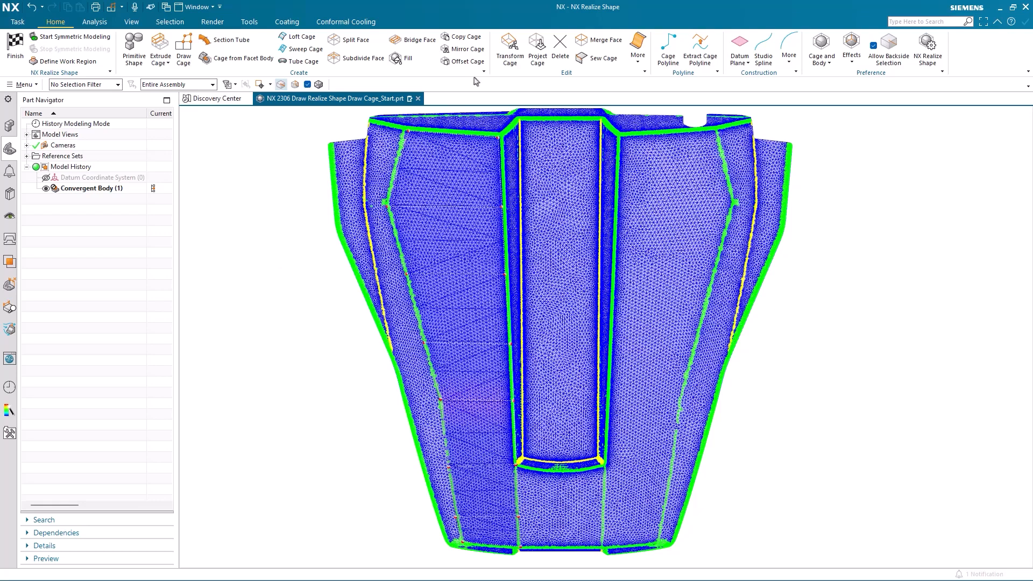
Nudge the cross edge of the cage near the channel's closed end slightly along the panel with Transform Cage
{"action": "left_click", "coordinate": [510, 49]}
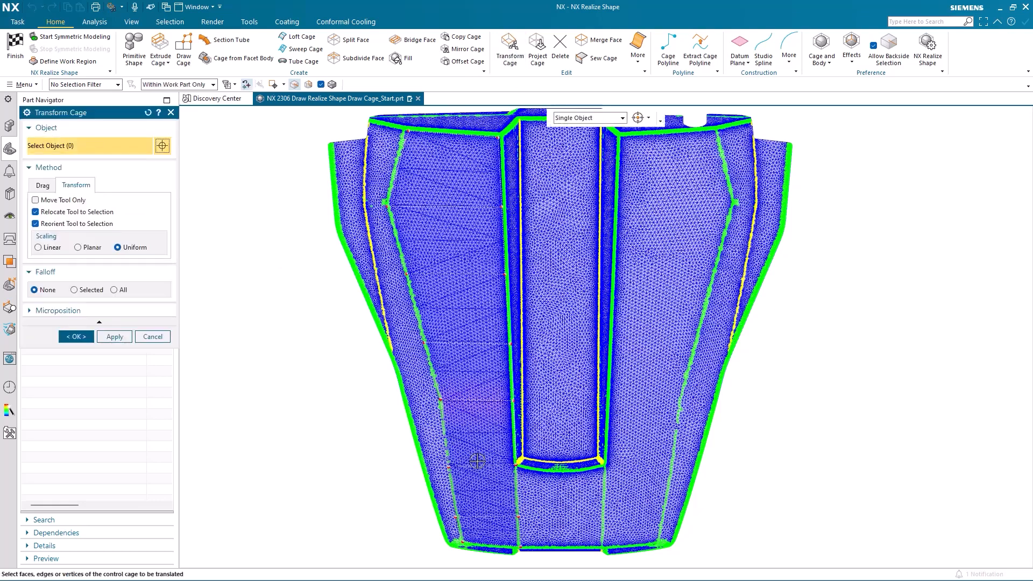
{"action": "left_click", "coordinate": [477, 466]}
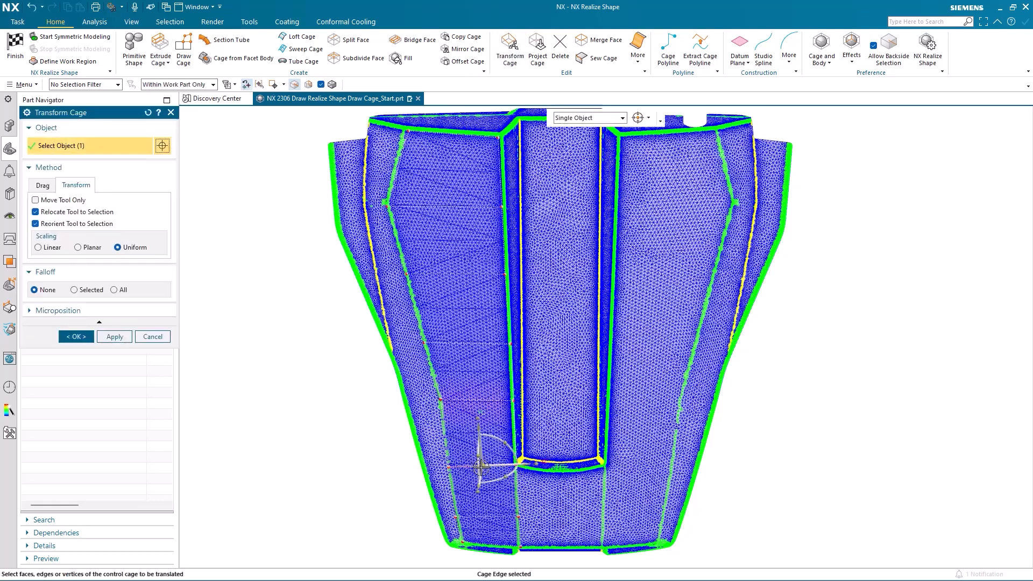
{"action": "mouse_move", "coordinate": [478, 426]}
{"action": "left_mouse_down"}
{"action": "mouse_move", "coordinate": [479, 415]}
{"action": "mouse_move", "coordinate": [478, 425]}
{"action": "left_mouse_up"}
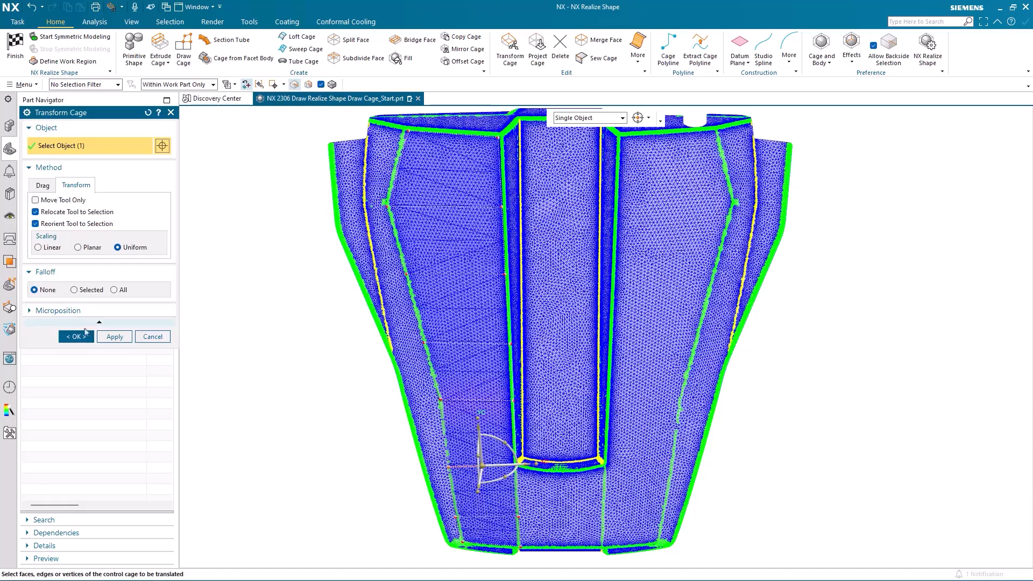
{"action": "left_click", "coordinate": [83, 337]}
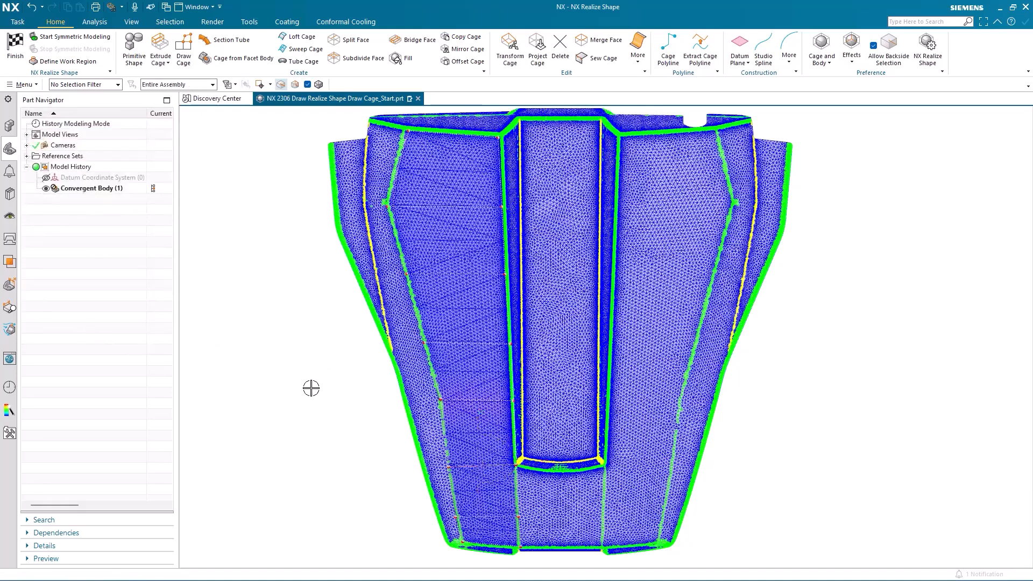
Hide the facet edges and switch from face analysis back to shaded rendering
{"action": "mouse_move", "coordinate": [302, 382]}
{"action": "middle_mouse_down"}
{"action": "mouse_move", "coordinate": [295, 371]}
{"action": "mouse_move", "coordinate": [319, 342]}
{"action": "mouse_move", "coordinate": [314, 286]}
{"action": "mouse_move", "coordinate": [341, 263]}
{"action": "mouse_move", "coordinate": [346, 233]}
{"action": "mouse_move", "coordinate": [308, 86]}
{"action": "middle_mouse_up"}
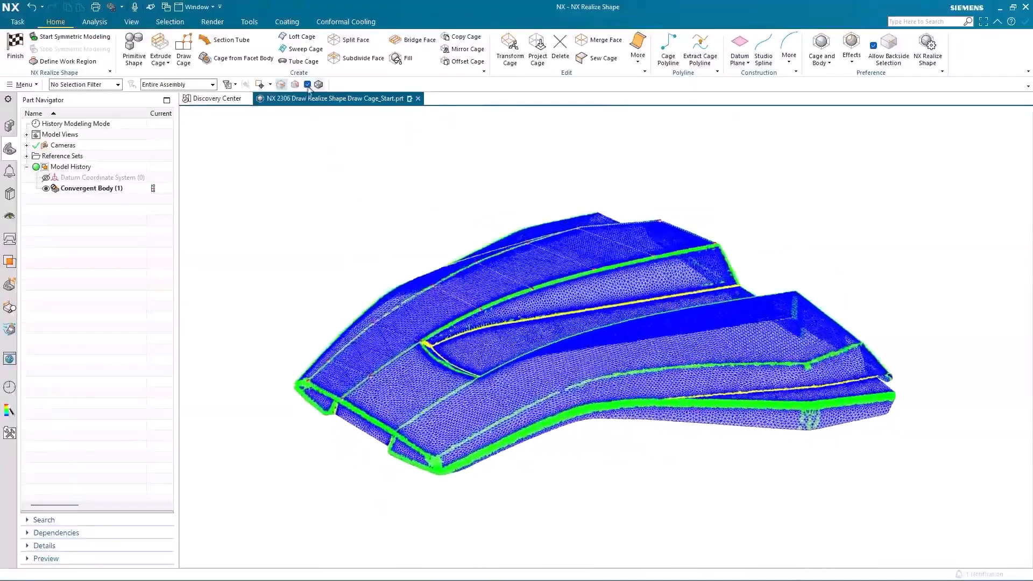
{"action": "left_click", "coordinate": [307, 84]}
{"action": "right_click_drag", "start_coordinate": [312, 180], "coordinate": [312, 157]}
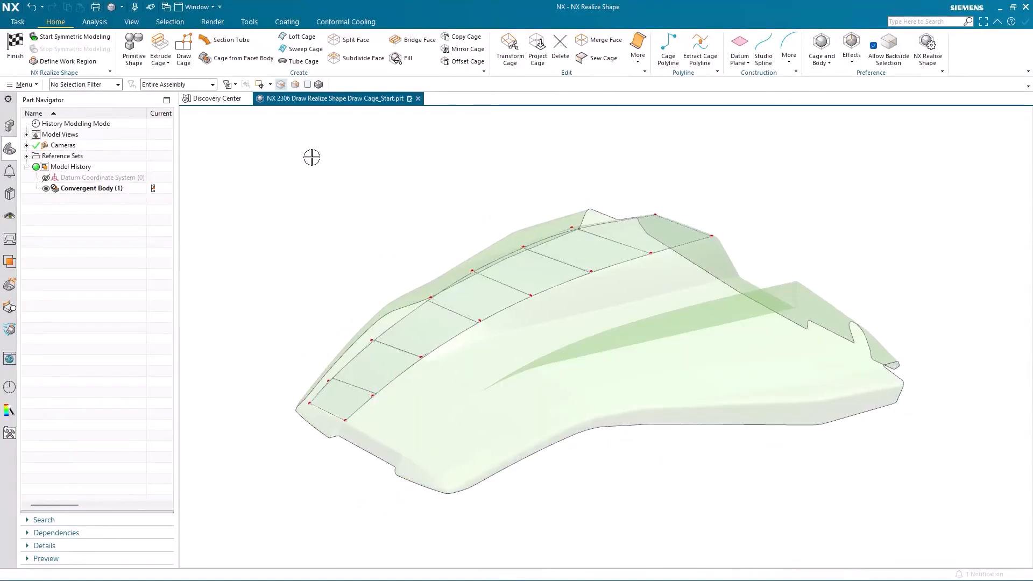
Start symmetric modeling so the drawn cage strip is mirrored onto the opposite side of the body
{"action": "left_click", "coordinate": [92, 37]}
{"action": "middle_click_drag", "start_coordinate": [360, 198], "coordinate": [198, 260]}
{"action": "left_click", "coordinate": [115, 248]}
Move the outer cage vertex in the second row from the wide end slightly outward with Transform Cage
{"action": "middle_click_drag", "start_coordinate": [312, 232], "coordinate": [380, 250]}
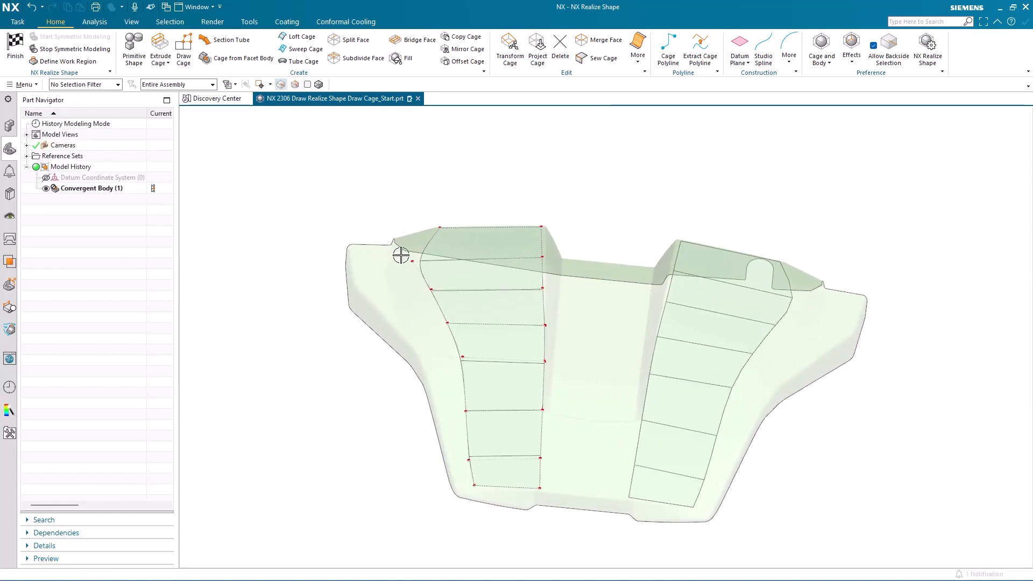
{"action": "left_click", "coordinate": [413, 260]}
{"action": "left_click", "coordinate": [432, 242]}
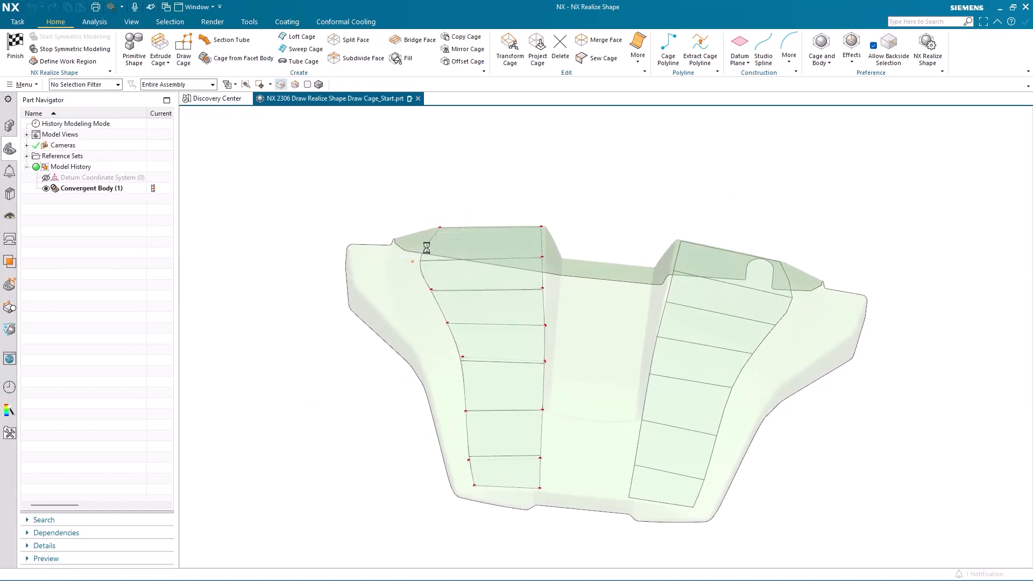
{"action": "left_click_drag", "start_coordinate": [373, 259], "coordinate": [365, 259]}
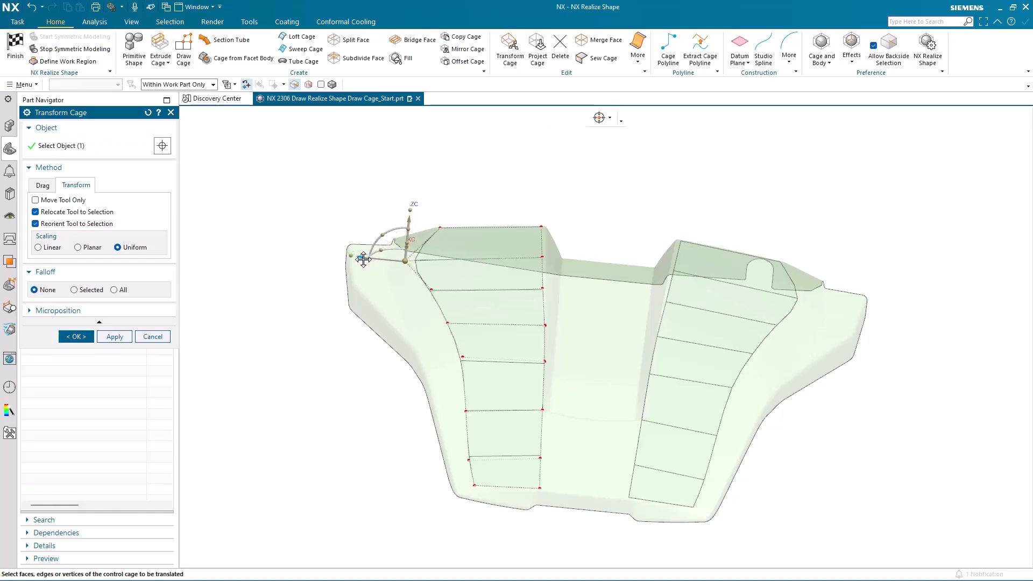
{"action": "left_click", "coordinate": [76, 336]}
Show the facet edges again and return the body to face analysis rendering
{"action": "middle_click_drag", "start_coordinate": [306, 184], "coordinate": [342, 140]}
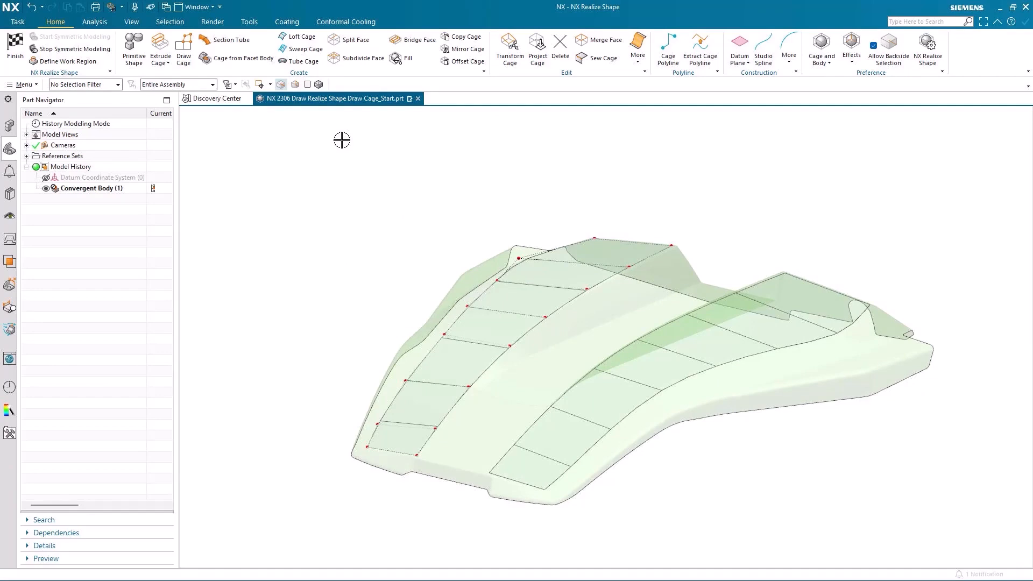
{"action": "left_click", "coordinate": [308, 86]}
{"action": "middle_click_drag", "start_coordinate": [389, 177], "coordinate": [391, 215]}
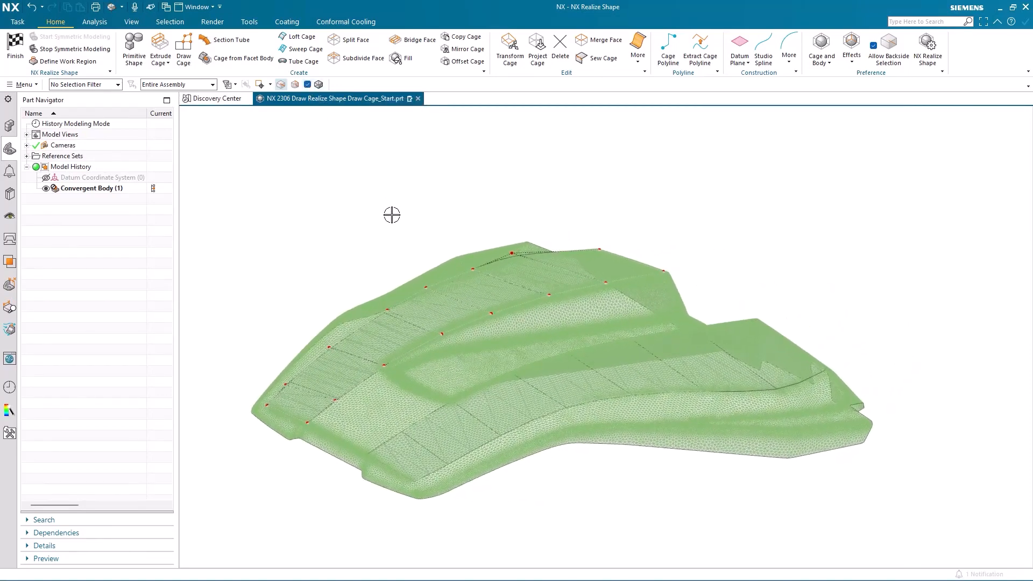
{"action": "right_click", "coordinate": [392, 214]}
{"action": "left_click", "coordinate": [410, 237]}
Draw a second row of quad cage faces beside the first strip, following the body's inner groove edge down to the pocket corner
{"action": "mouse_move", "coordinate": [497, 176]}
{"action": "middle_mouse_down"}
{"action": "mouse_move", "coordinate": [477, 191]}
{"action": "mouse_move", "coordinate": [517, 152]}
{"action": "mouse_move", "coordinate": [500, 154]}
{"action": "middle_mouse_up"}
{"action": "left_click", "coordinate": [184, 48]}
{"action": "middle_click_drag", "start_coordinate": [668, 213], "coordinate": [649, 253]}
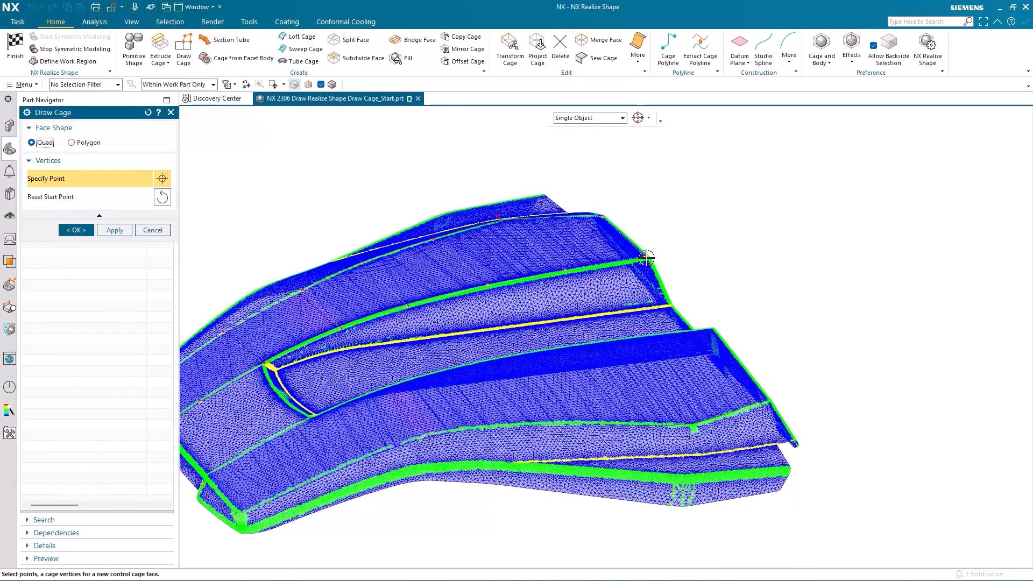
{"action": "left_click", "coordinate": [646, 256]}
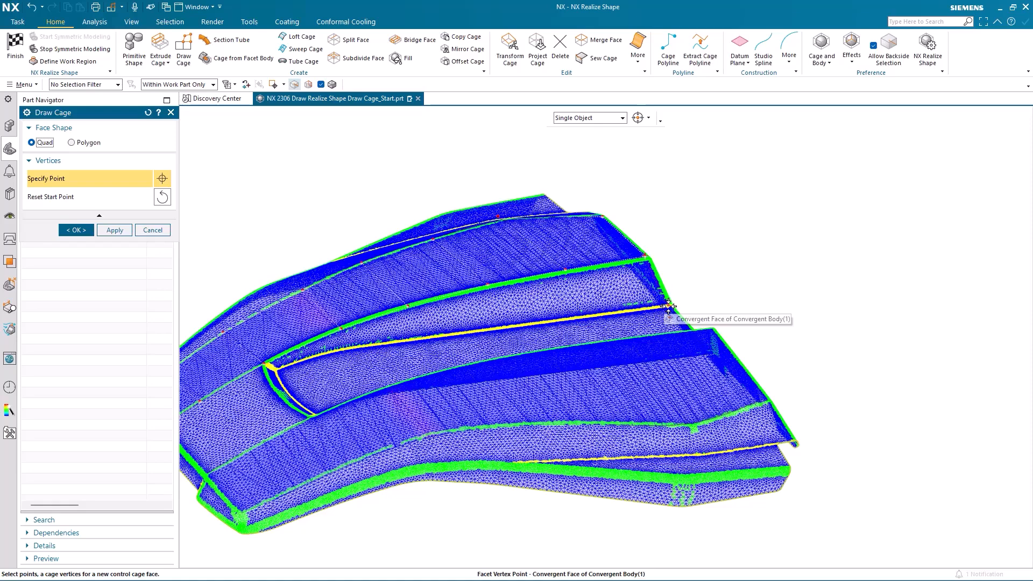
{"action": "left_click", "coordinate": [667, 306]}
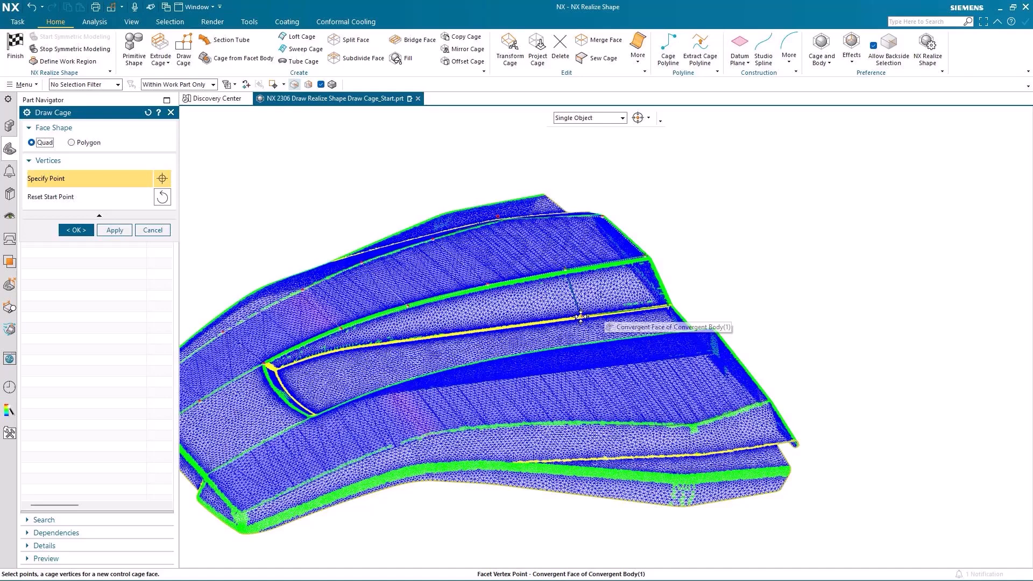
{"action": "left_click", "coordinate": [580, 318]}
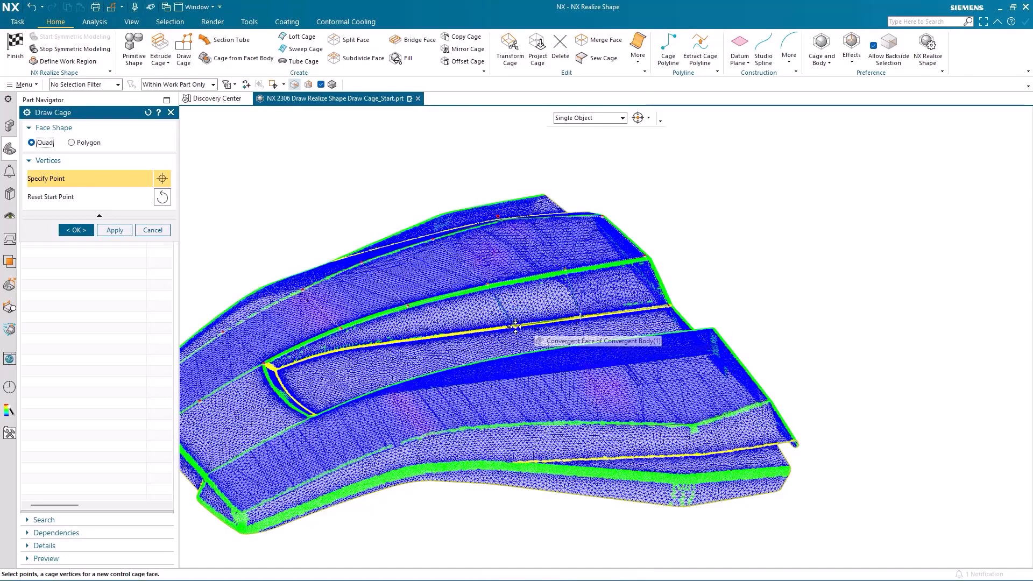
{"action": "left_click", "coordinate": [515, 326]}
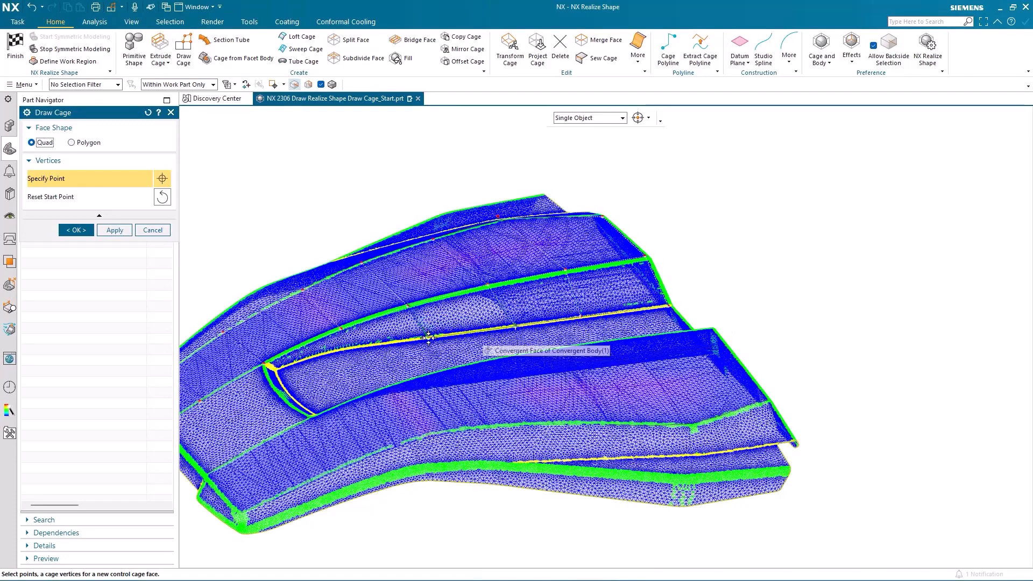
{"action": "left_click", "coordinate": [428, 337]}
{"action": "left_click", "coordinate": [350, 347]}
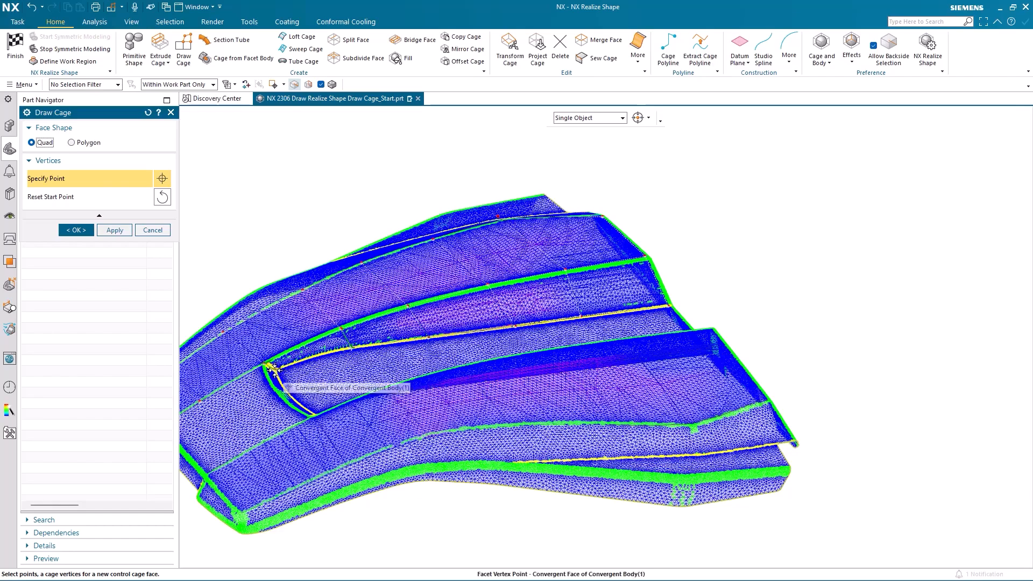
{"action": "left_click", "coordinate": [273, 369]}
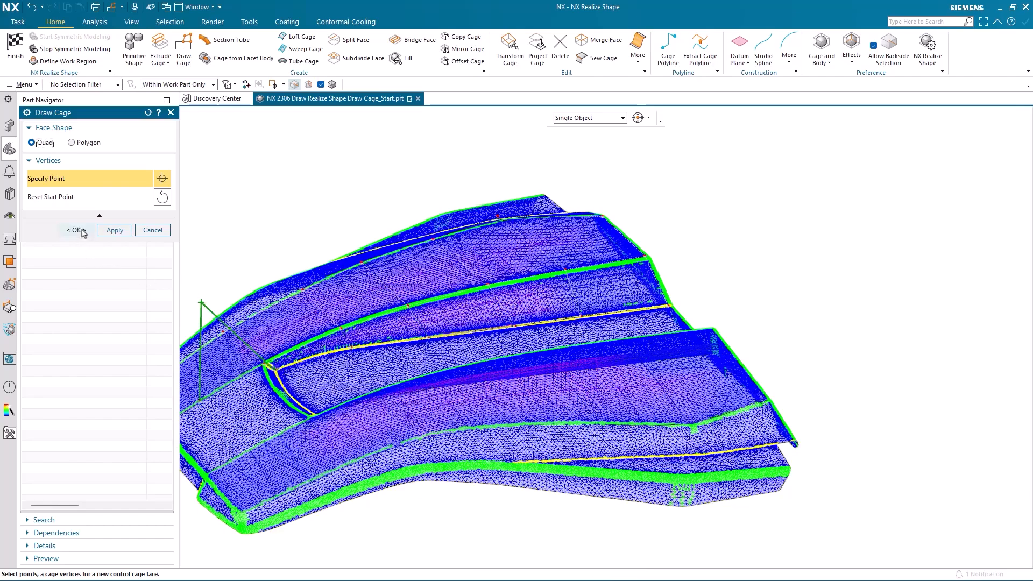
{"action": "left_click", "coordinate": [74, 230]}
Switch the body from face analysis to shaded rendering and turn off its facet edges
{"action": "middle_click_drag", "start_coordinate": [343, 201], "coordinate": [407, 195]}
{"action": "left_click", "coordinate": [409, 178]}
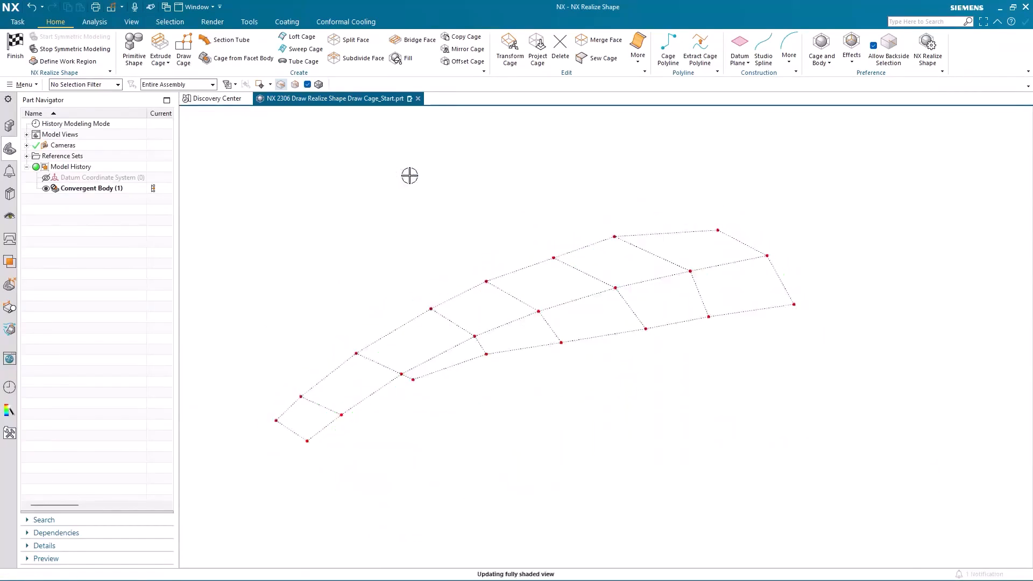
{"action": "scroll", "coordinate": [409, 175], "scroll_direction": "up", "scroll_amount": 3}
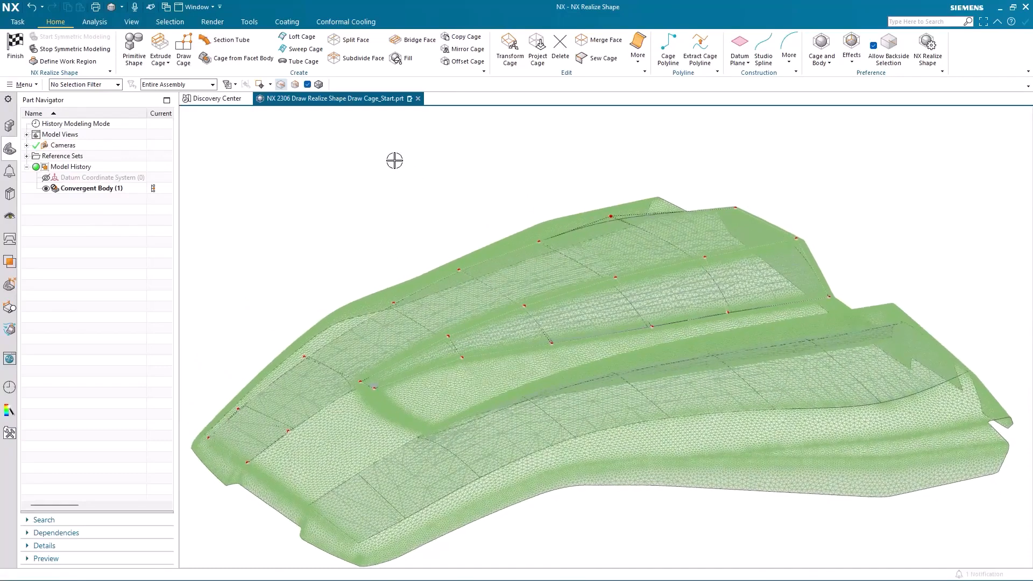
{"action": "left_click", "coordinate": [307, 84]}
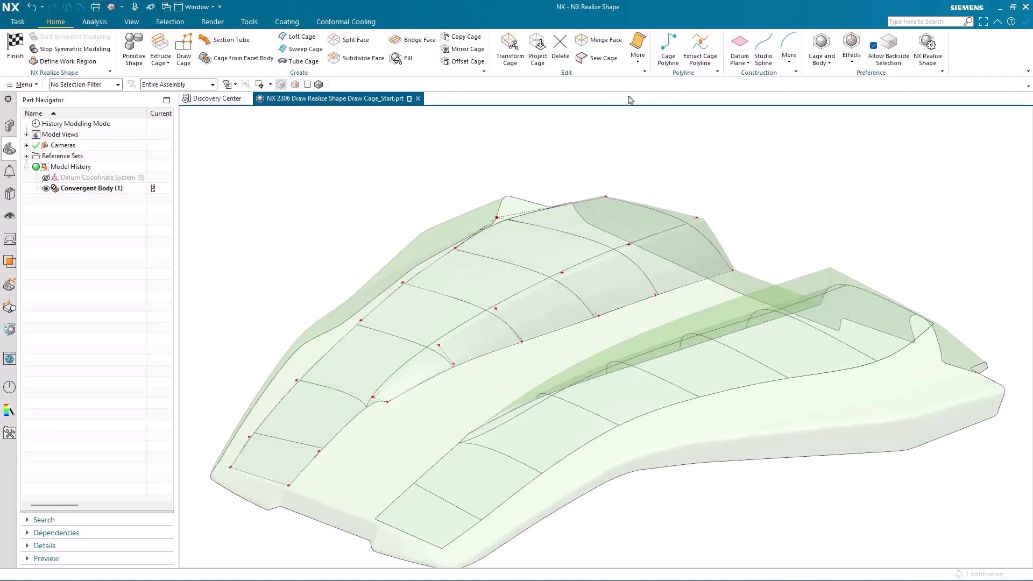
Set Sharp continuity on the five cage edges shared by the first and second rows of faces
{"action": "left_click", "coordinate": [638, 51]}
{"action": "left_click", "coordinate": [660, 144]}
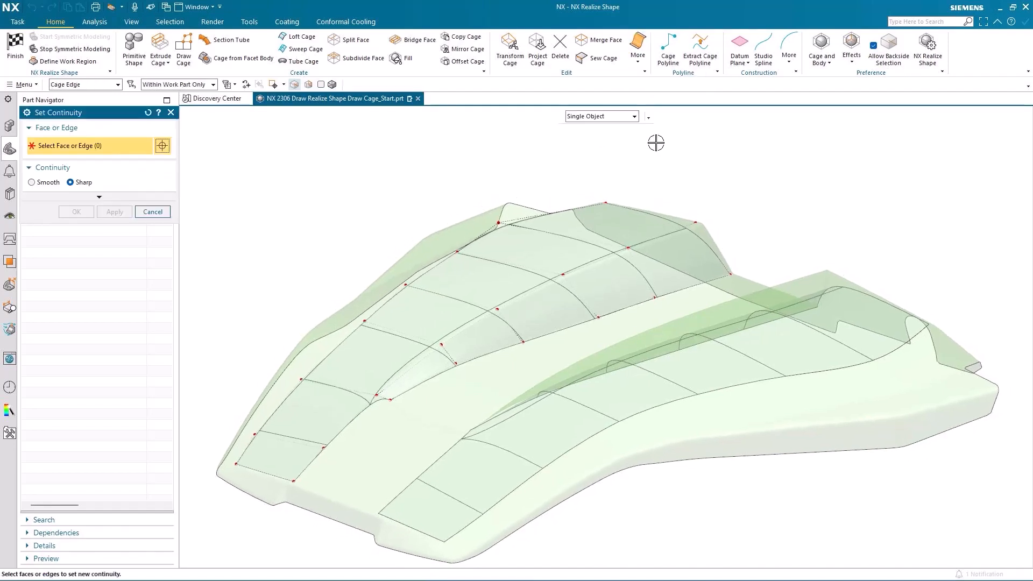
{"action": "left_click", "coordinate": [663, 235]}
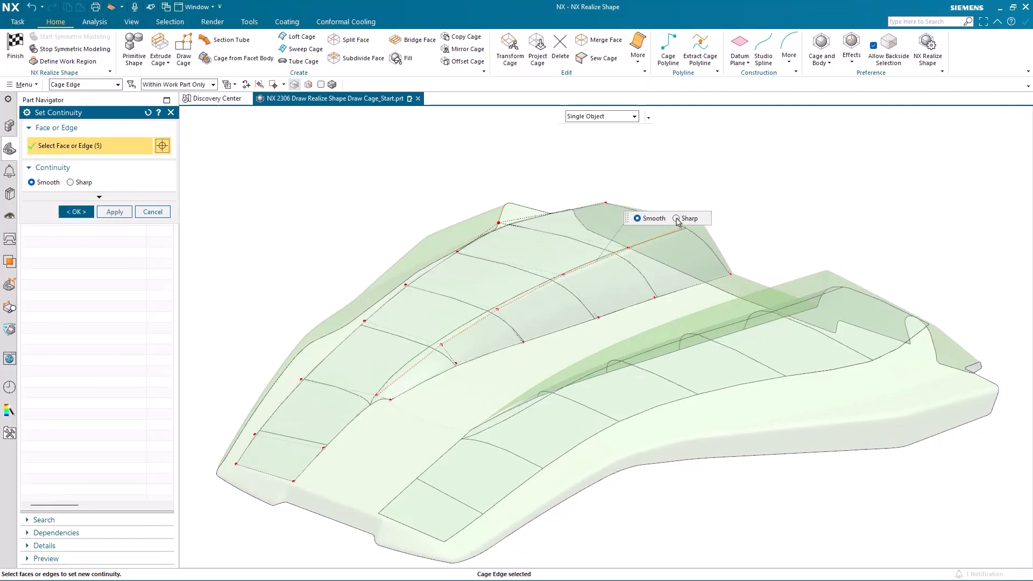
{"action": "left_click", "coordinate": [677, 219]}
{"action": "middle_click_drag", "start_coordinate": [752, 177], "coordinate": [374, 180]}
{"action": "left_click", "coordinate": [76, 212]}
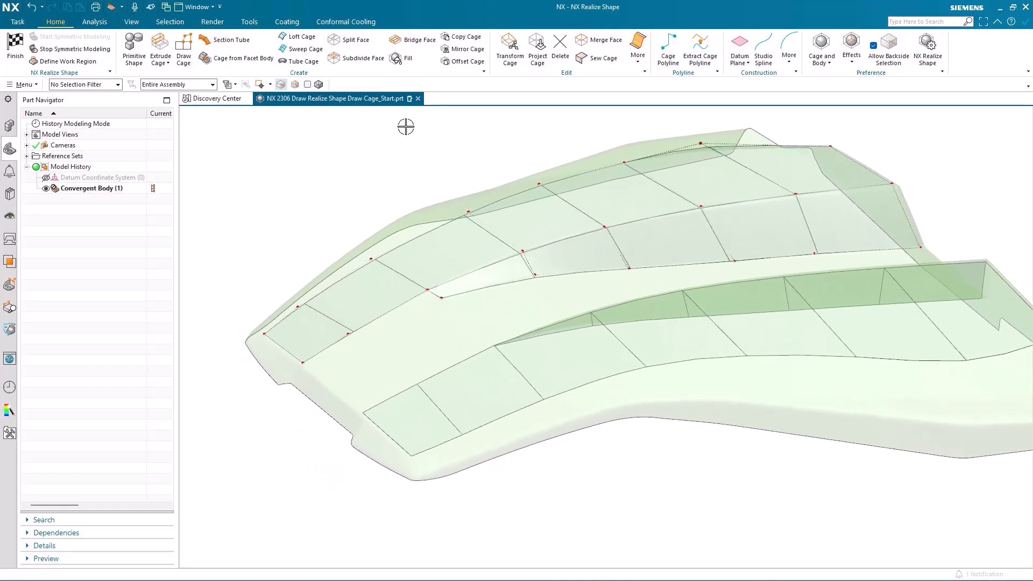
Fill the centre gap at the narrow end from the two inner cage edges, connected symmetrically with Sharp continuity
{"action": "left_click", "coordinate": [398, 58]}
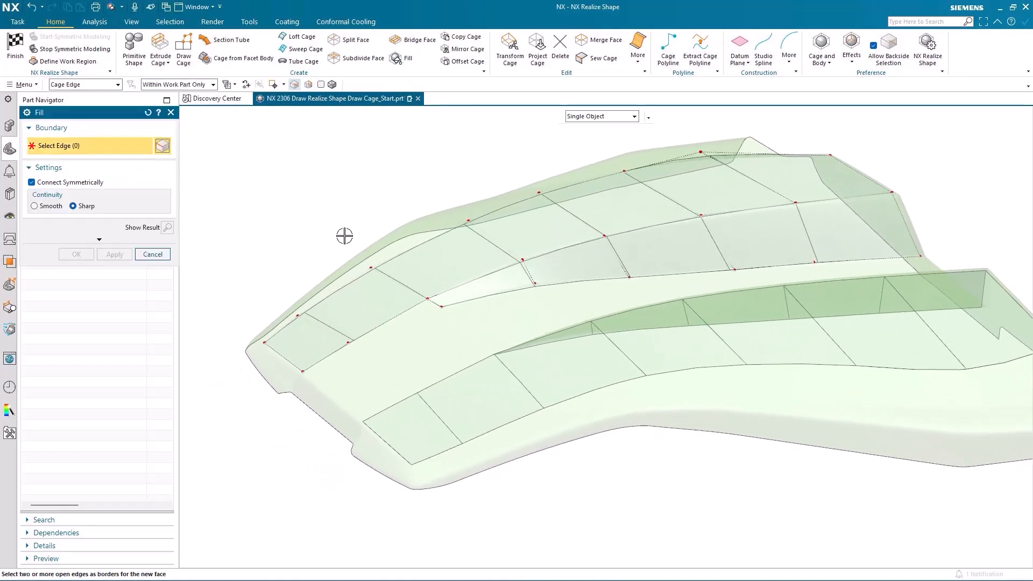
{"action": "left_click", "coordinate": [339, 350]}
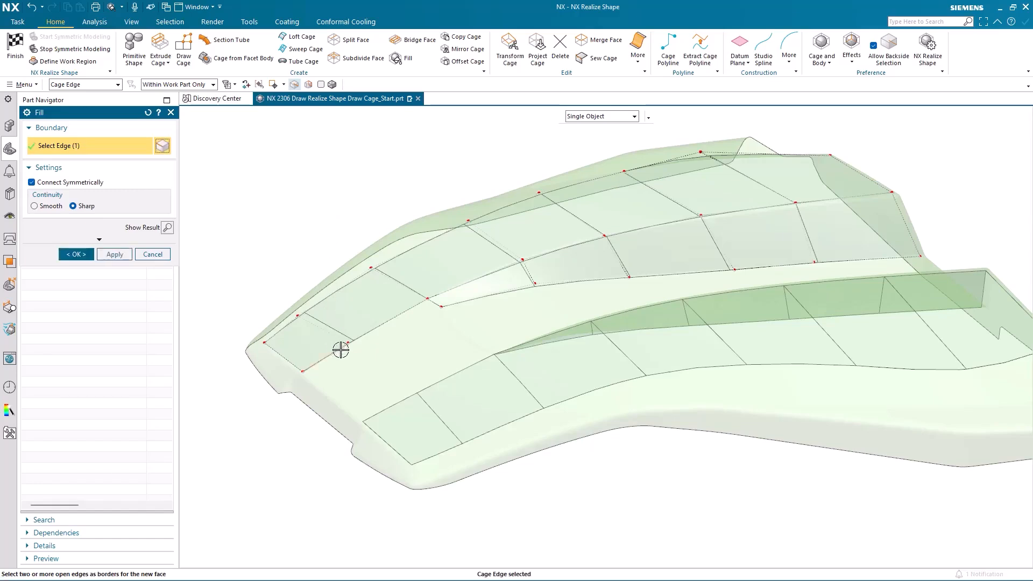
{"action": "left_click", "coordinate": [376, 328]}
{"action": "left_click", "coordinate": [169, 228]}
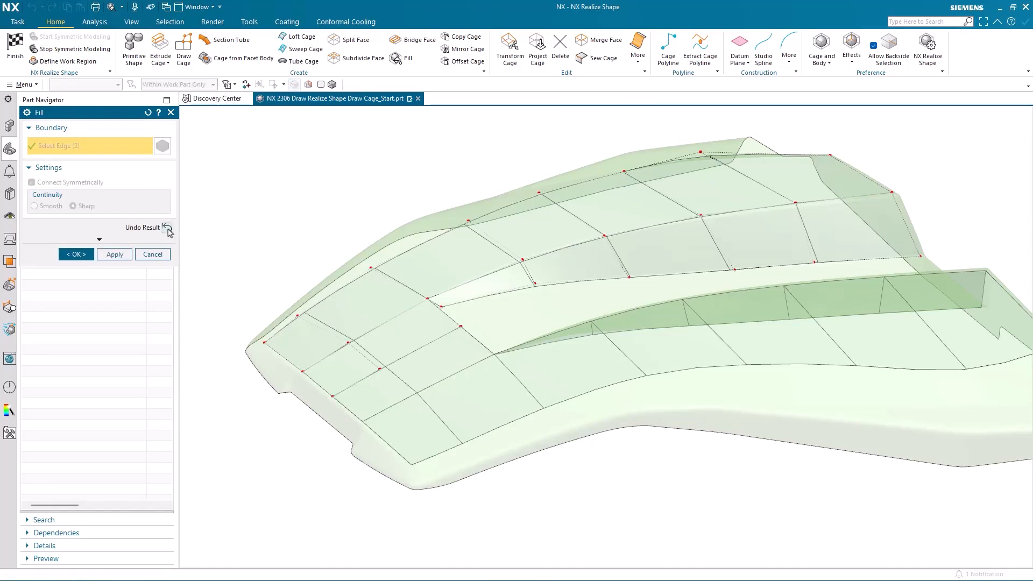
{"action": "left_click", "coordinate": [80, 255]}
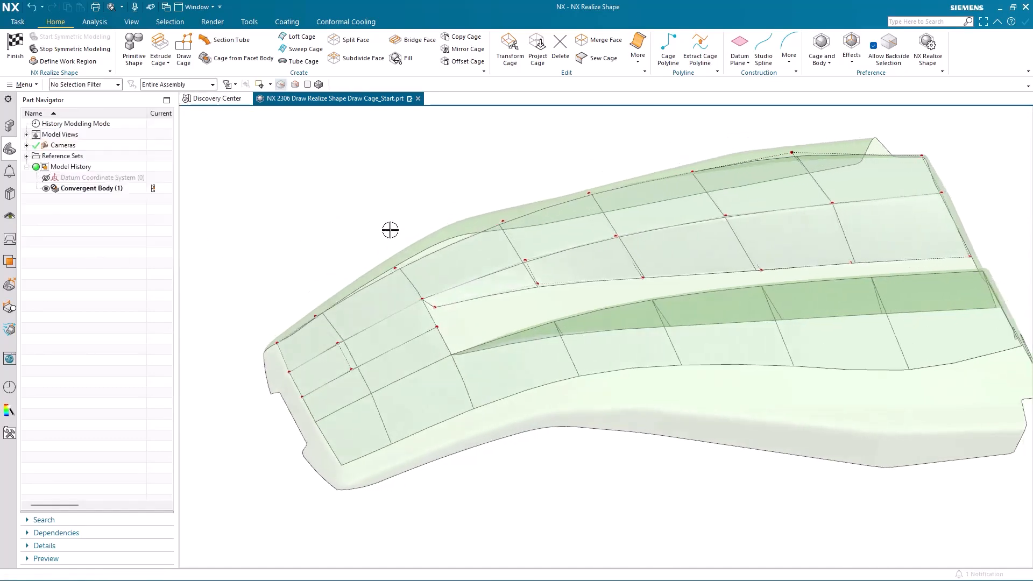
Slide the centre vertex at the pocket end of the filled faces along its lengthwise edge toward the narrow end with Transform Cage
{"action": "left_click", "coordinate": [509, 48]}
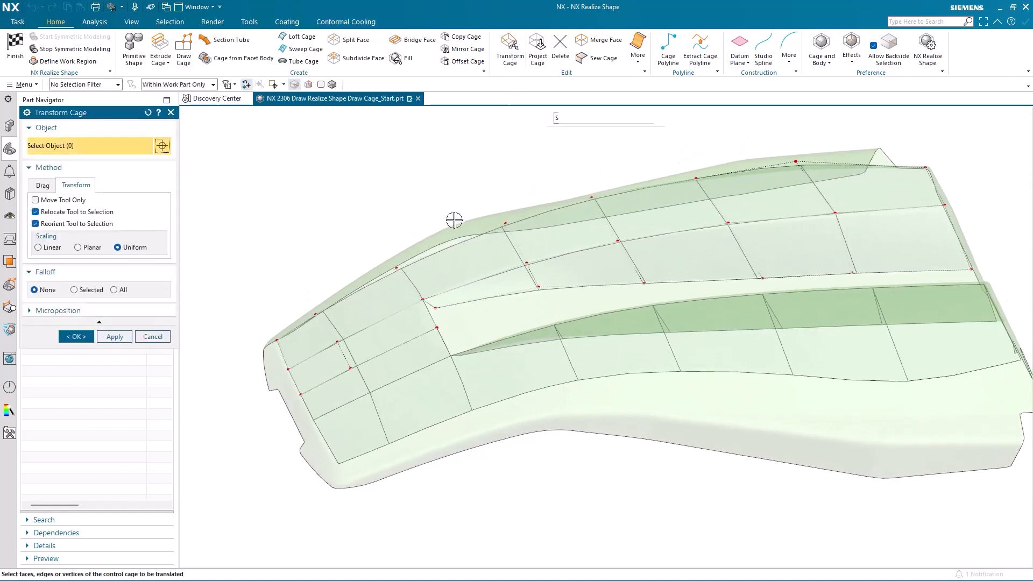
{"action": "left_click", "coordinate": [436, 326]}
{"action": "scroll", "coordinate": [410, 207], "scroll_direction": "up", "scroll_amount": 5}
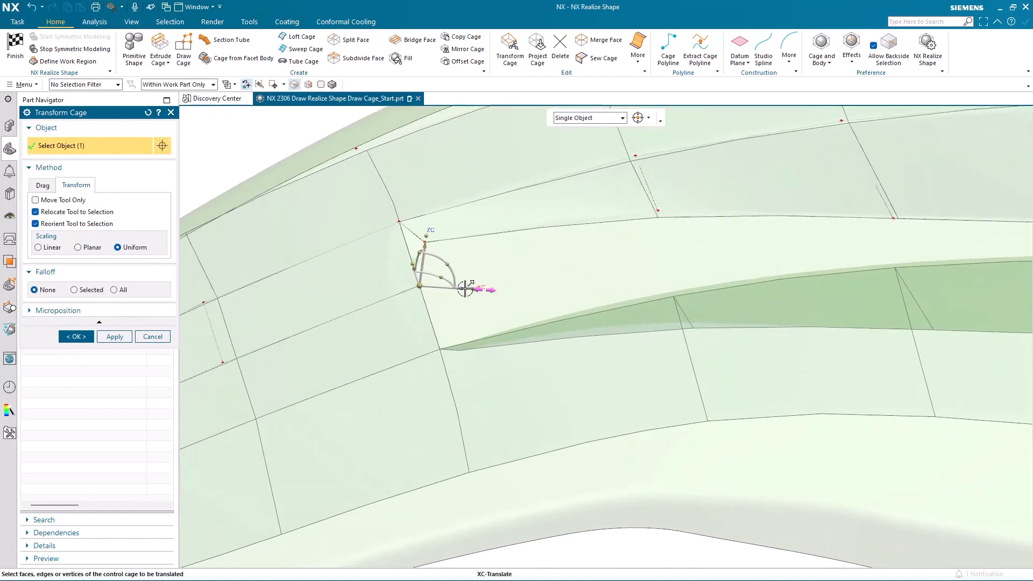
{"action": "left_click", "coordinate": [465, 289]}
{"action": "left_click", "coordinate": [399, 293]}
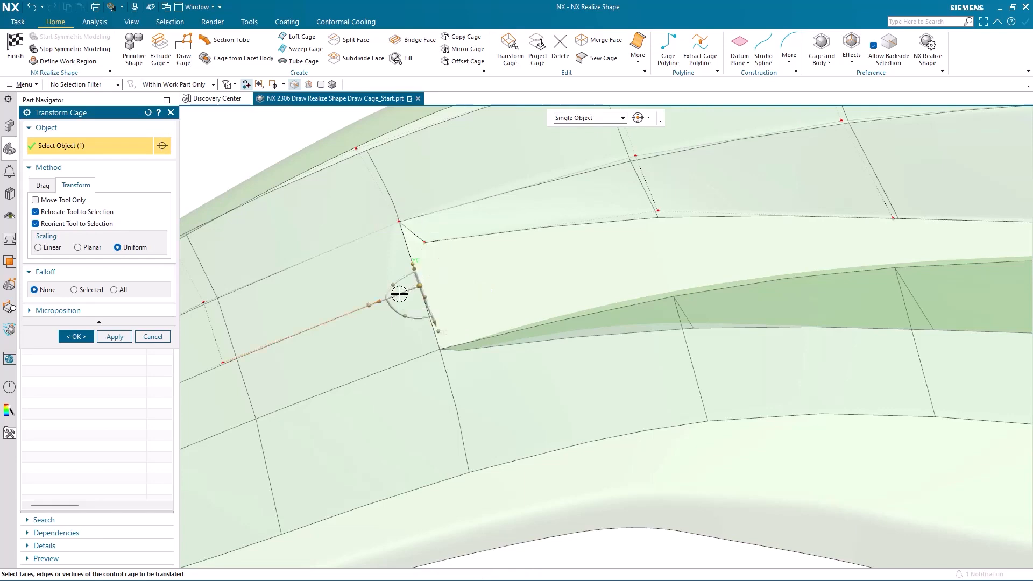
{"action": "middle_click_drag", "start_coordinate": [522, 254], "coordinate": [412, 271]}
{"action": "left_click_drag", "start_coordinate": [430, 302], "coordinate": [386, 309]}
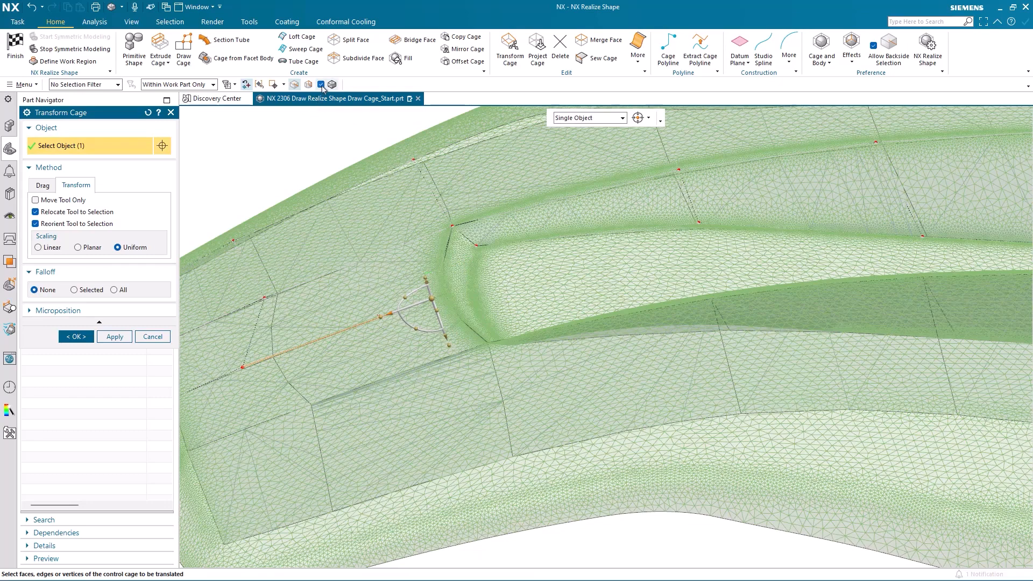
{"action": "left_click", "coordinate": [320, 84]}
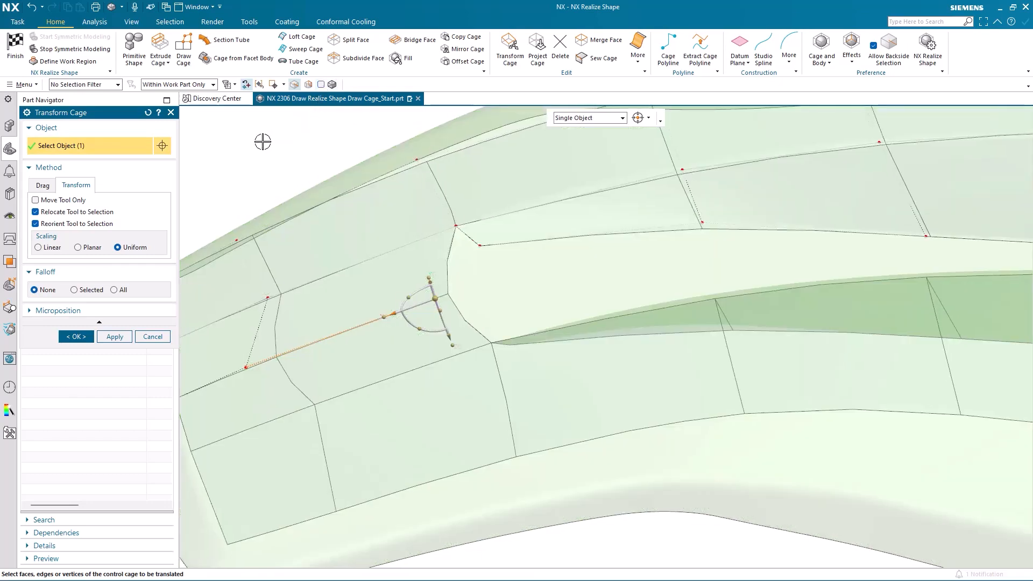
{"action": "scroll", "coordinate": [262, 141], "scroll_direction": "down", "scroll_amount": 1}
{"action": "scroll", "coordinate": [261, 142], "scroll_direction": "down", "scroll_amount": 2}
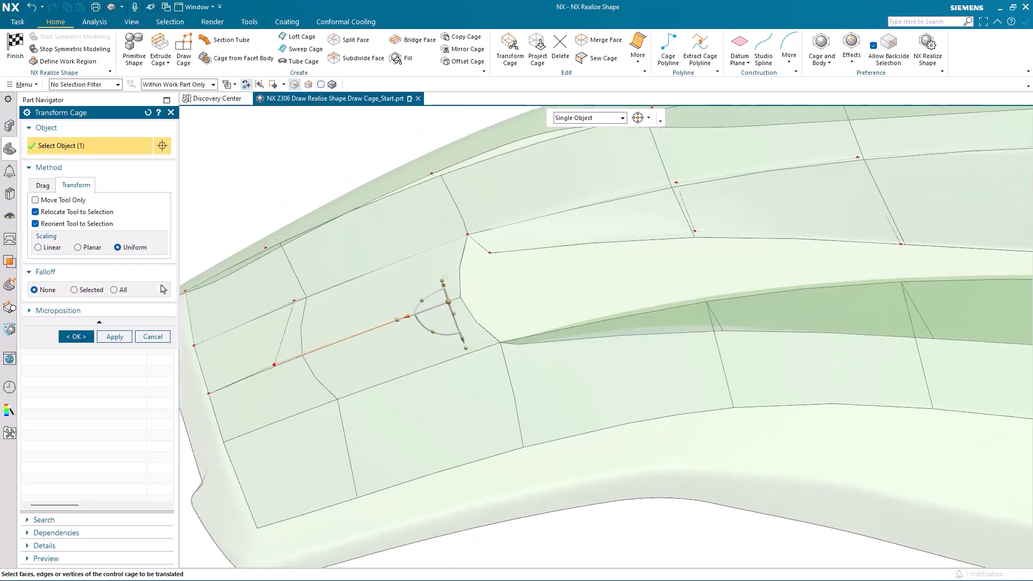
{"action": "left_click", "coordinate": [114, 336]}
Fill the pocket floor from the five inner edges of the second row, connected symmetrically with Sharp continuity
{"action": "scroll", "coordinate": [315, 166], "scroll_direction": "down", "scroll_amount": 3}
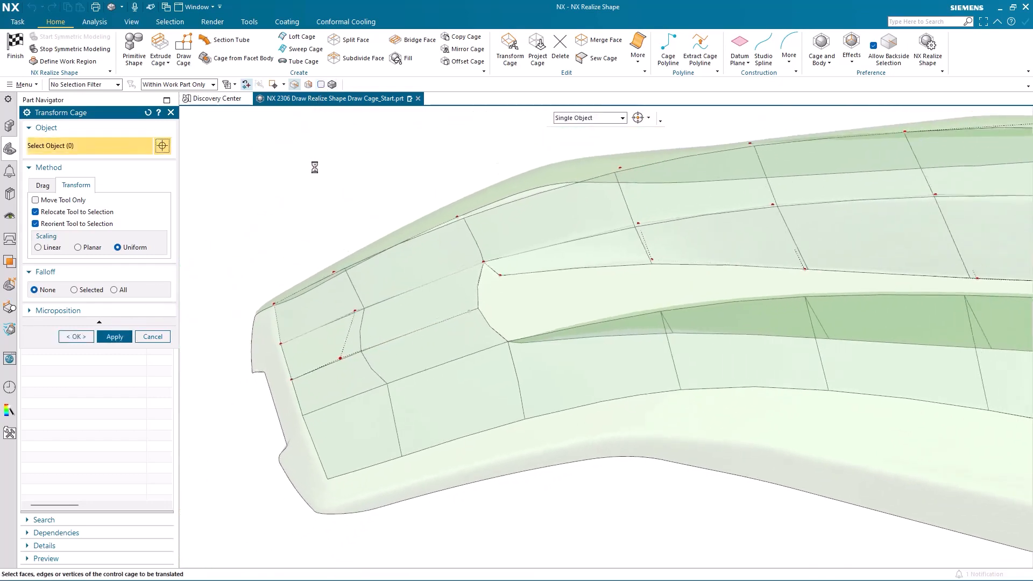
{"action": "scroll", "coordinate": [327, 166], "scroll_direction": "down", "scroll_amount": 3}
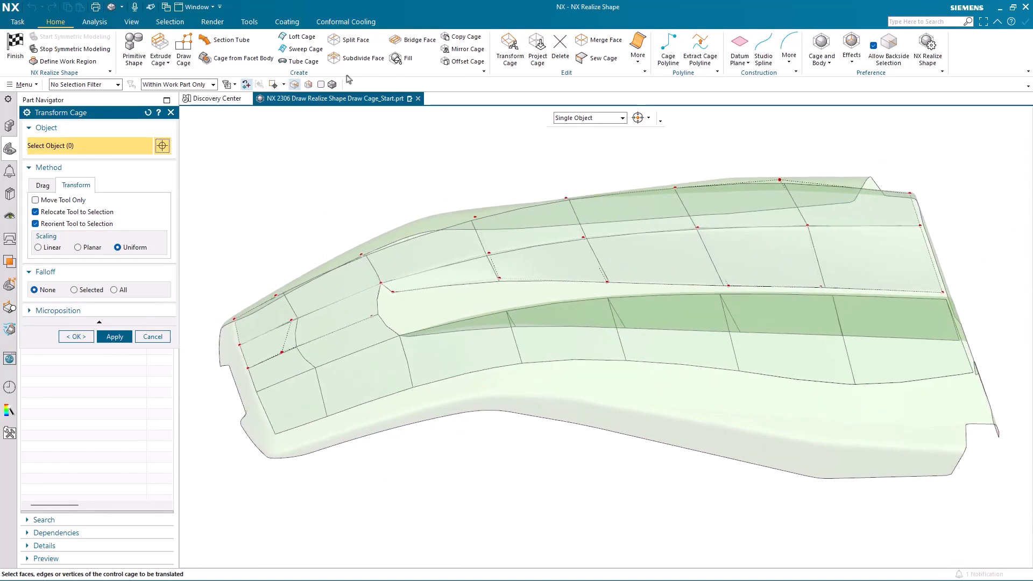
{"action": "left_click", "coordinate": [397, 58]}
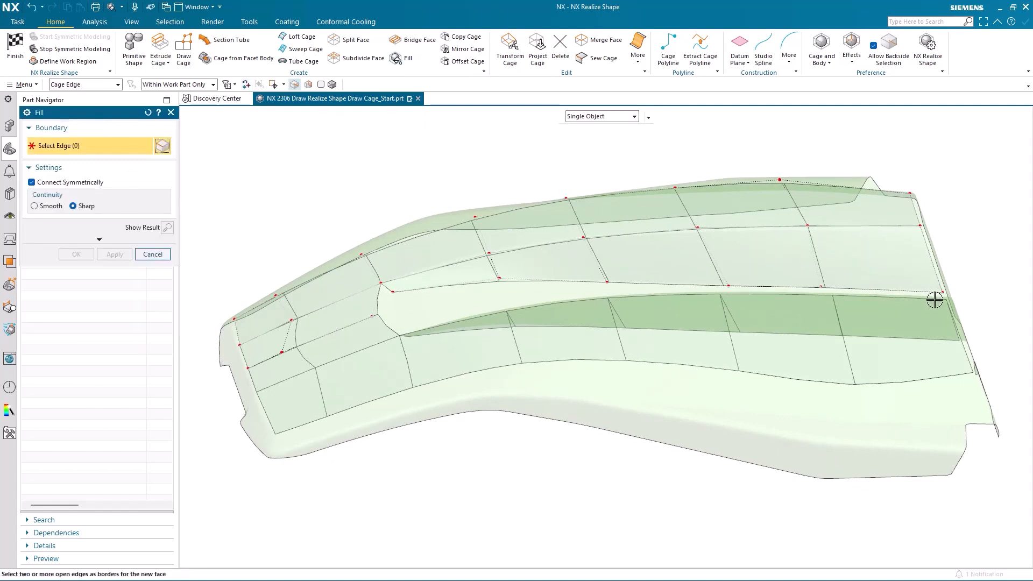
{"action": "left_click_drag", "start_coordinate": [958, 303], "coordinate": [385, 268]}
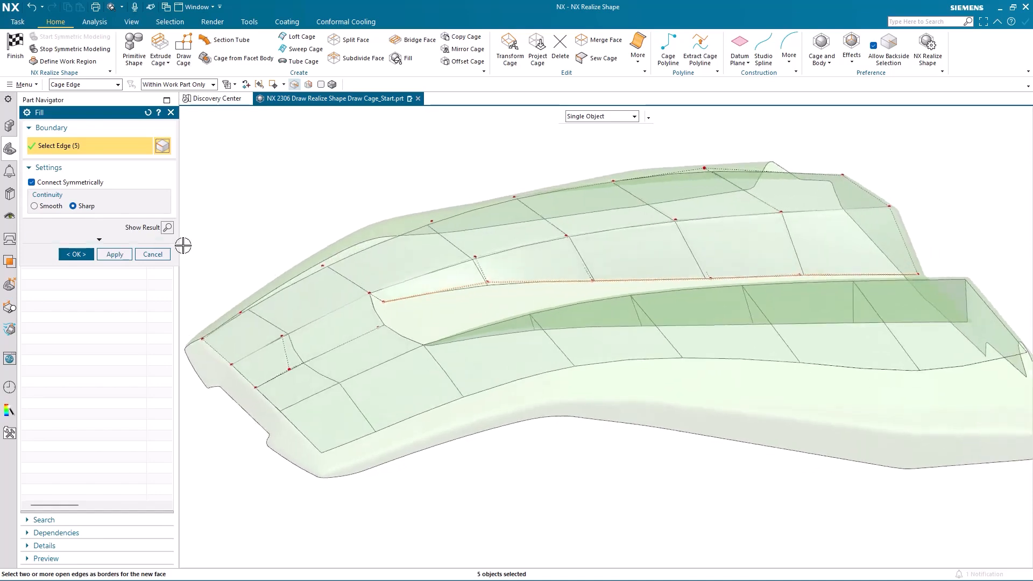
{"action": "left_click", "coordinate": [167, 227]}
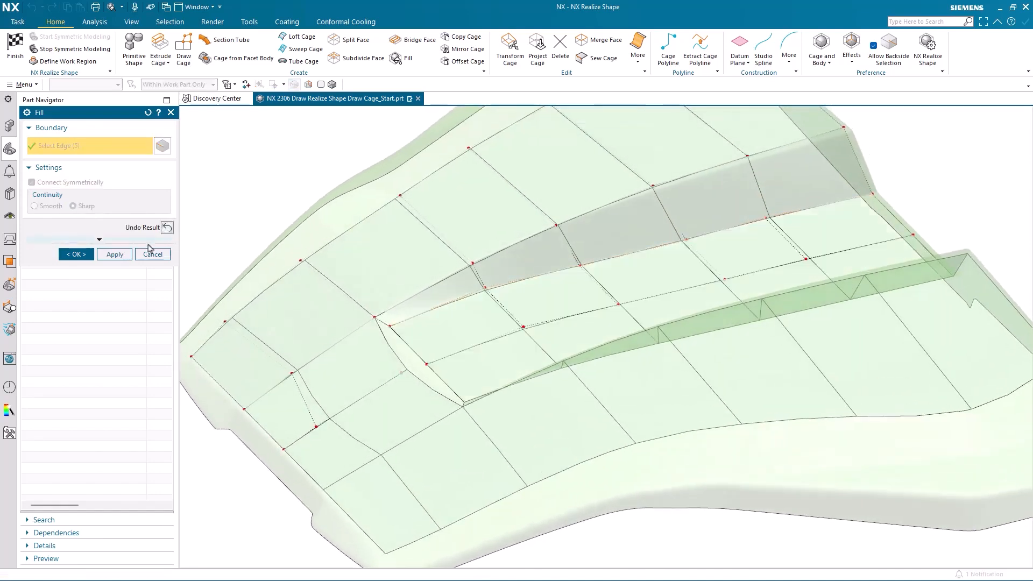
{"action": "left_click", "coordinate": [115, 254]}
Show the body's facet edges for comparing the new fill with the pocket's curved end
{"action": "middle_click_drag", "start_coordinate": [291, 200], "coordinate": [328, 118]}
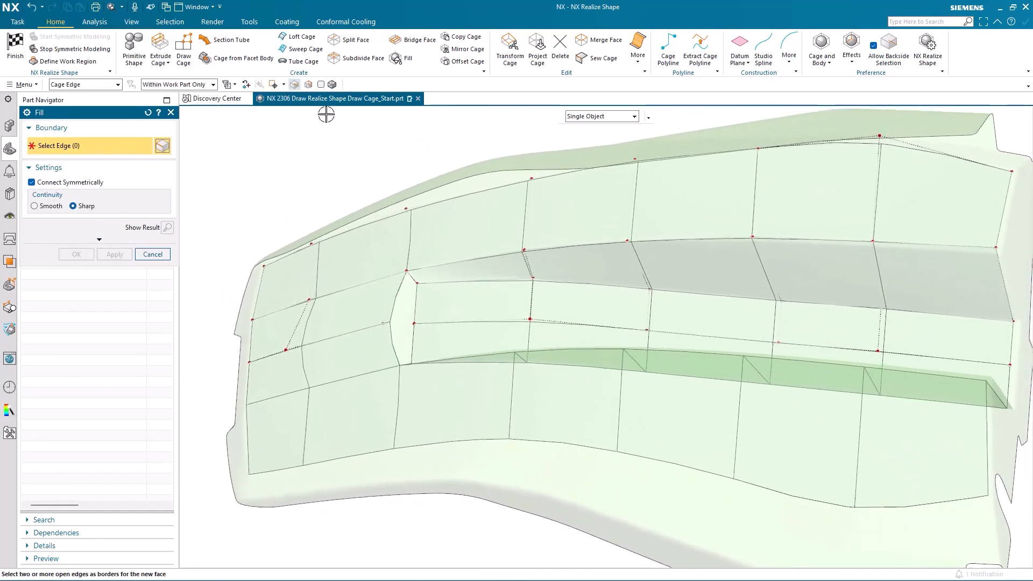
{"action": "left_click", "coordinate": [321, 84]}
{"action": "scroll", "coordinate": [369, 194], "scroll_direction": "up", "scroll_amount": 3}
{"action": "middle_click_drag", "start_coordinate": [434, 248], "coordinate": [449, 160]}
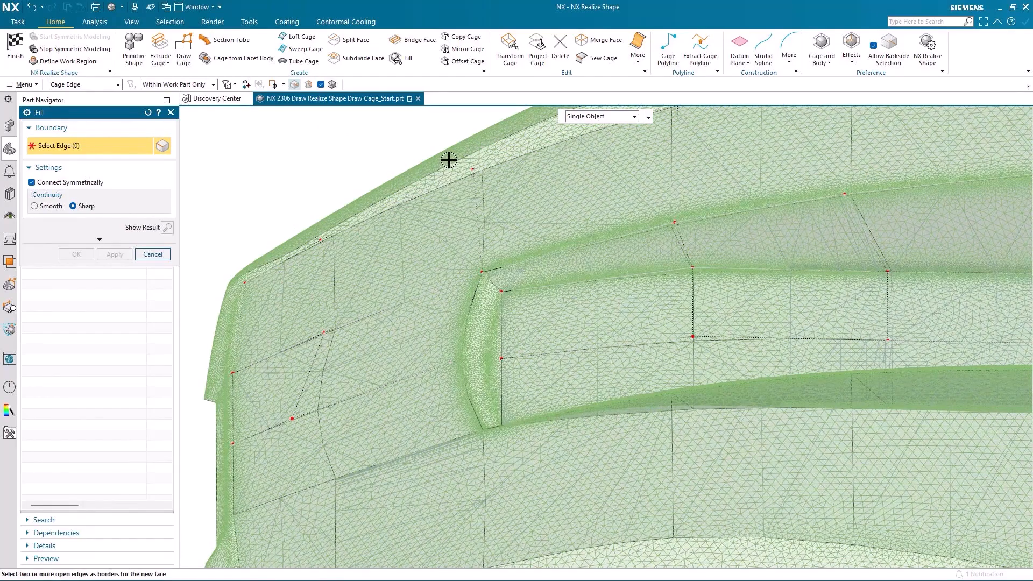
Slide the pocket floor's centre end vertex along its lengthwise edge to the pocket's curved end with Transform Cage, and hide the facet edges
{"action": "left_click", "coordinate": [509, 47]}
{"action": "left_click", "coordinate": [502, 359]}
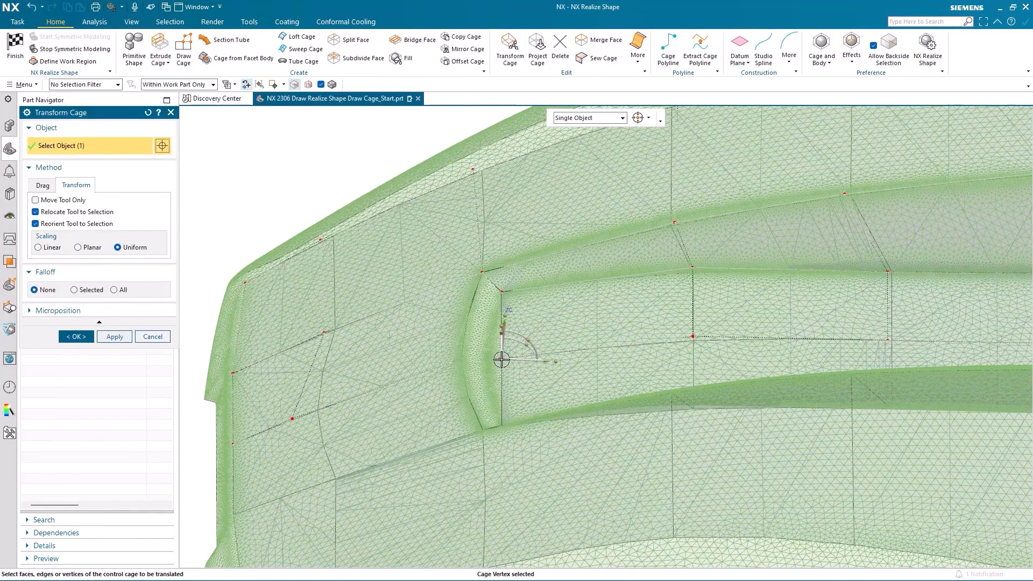
{"action": "left_click", "coordinate": [554, 361]}
{"action": "left_click", "coordinate": [563, 355]}
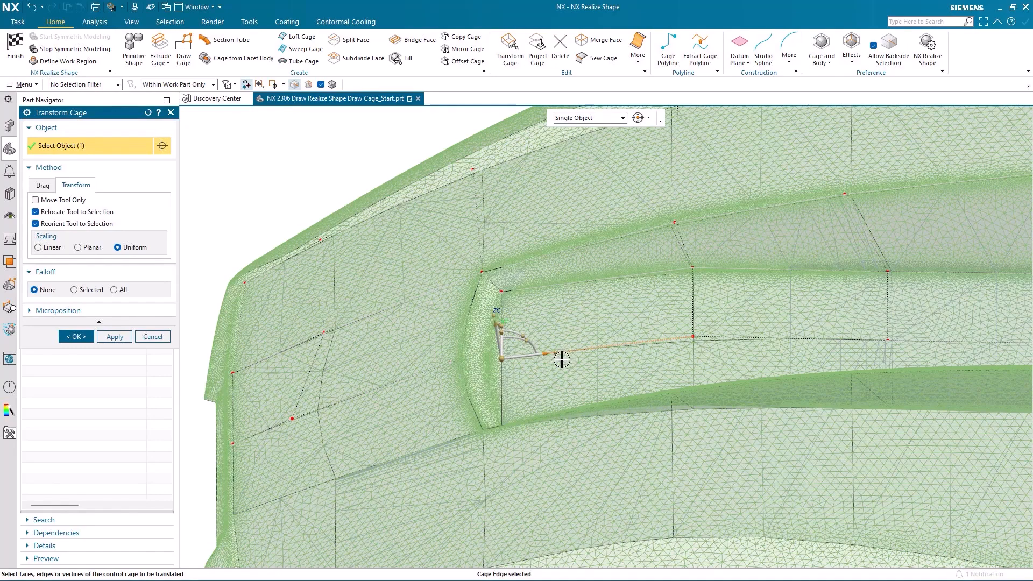
{"action": "middle_click_drag", "start_coordinate": [557, 362], "coordinate": [552, 335]}
{"action": "left_click_drag", "start_coordinate": [552, 335], "coordinate": [522, 347]}
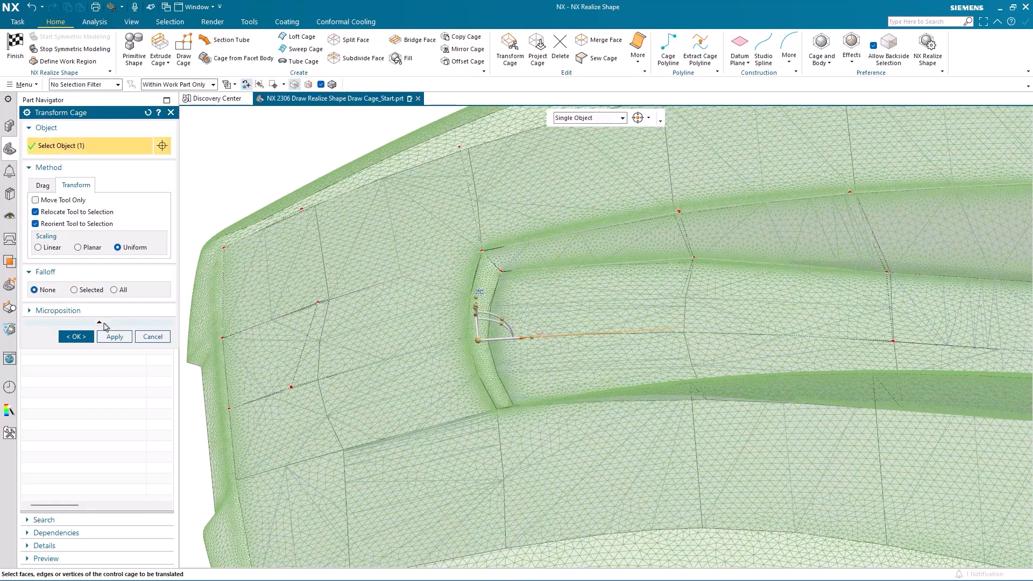
{"action": "left_click", "coordinate": [77, 336]}
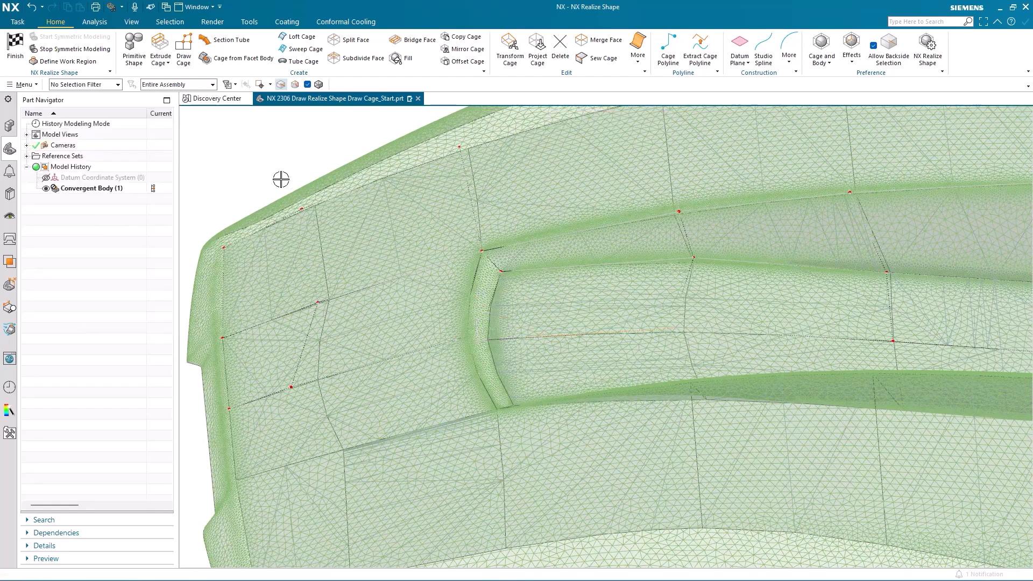
{"action": "left_click", "coordinate": [307, 85]}
{"action": "middle_click_drag", "start_coordinate": [286, 125], "coordinate": [328, 206]}
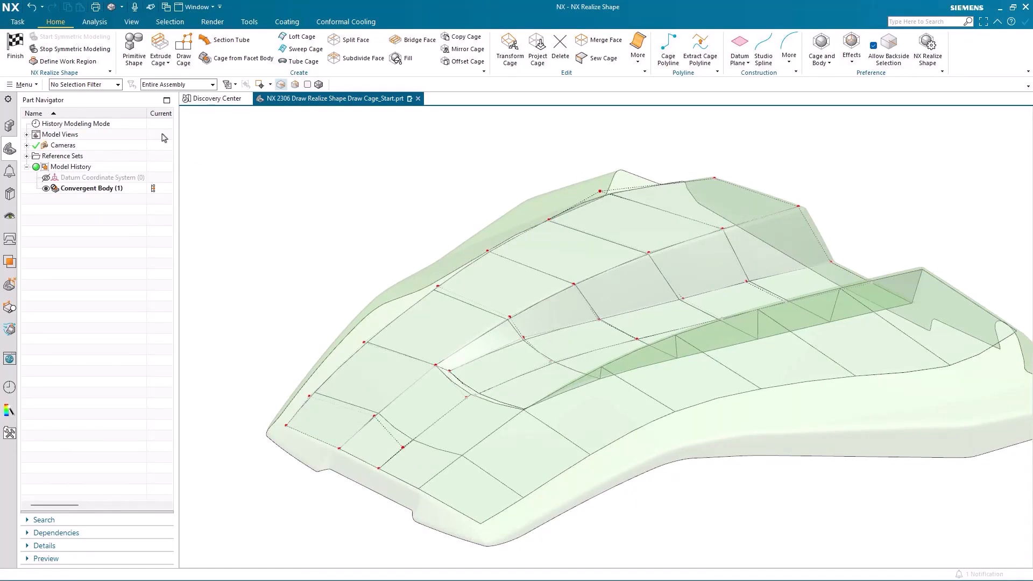
Finish the Realize Shape session and hide the convergent facet body
{"action": "left_click", "coordinate": [15, 47]}
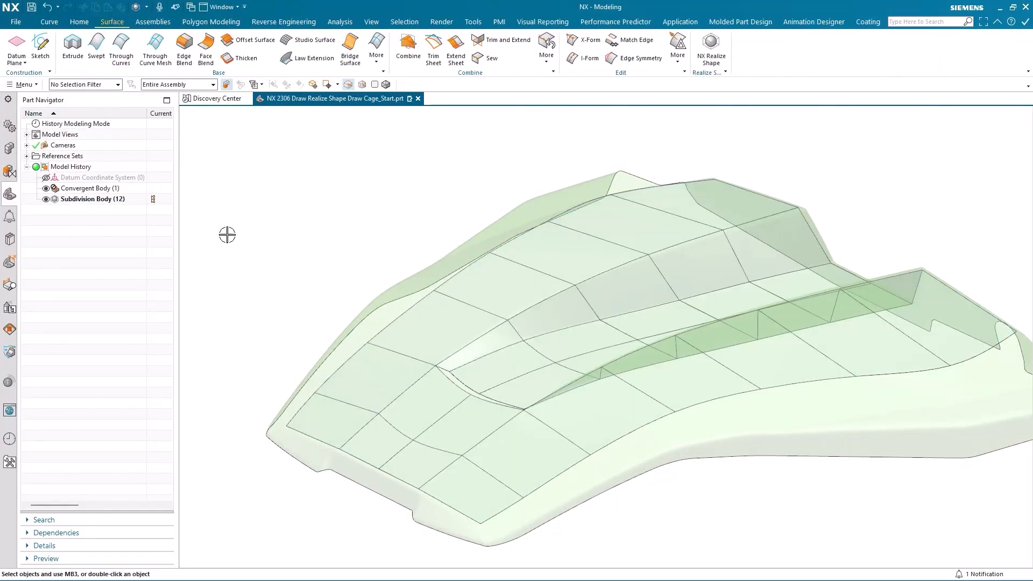
{"action": "left_click", "coordinate": [47, 188]}
{"action": "middle_click_drag", "start_coordinate": [323, 196], "coordinate": [391, 145]}
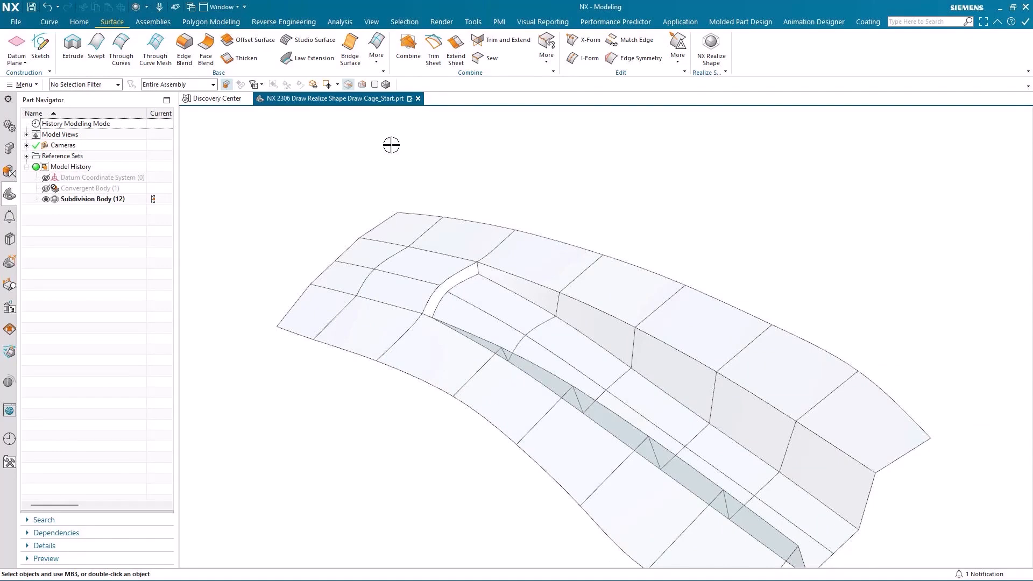
Create a Fill Surface with G0 continuity from the six edges bounding the open gap at the pocket's curved end
{"action": "left_click", "coordinate": [380, 64]}
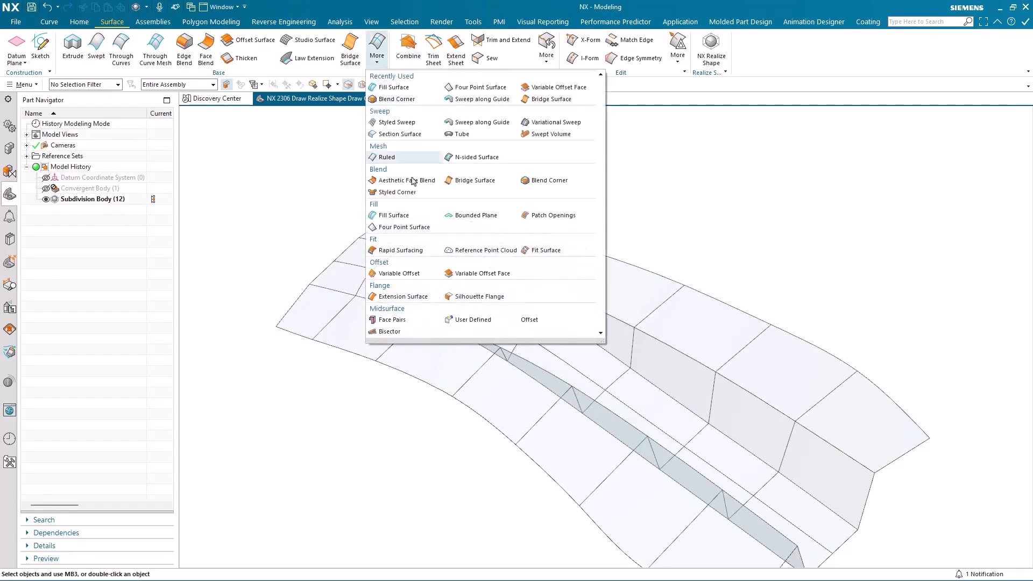
{"action": "left_click", "coordinate": [394, 215]}
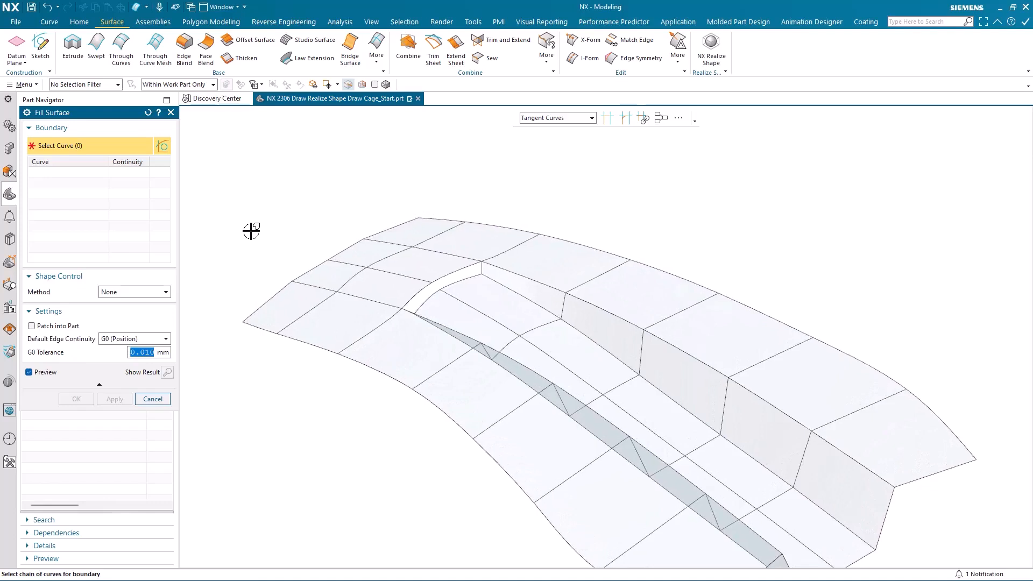
{"action": "left_click", "coordinate": [470, 276]}
{"action": "left_click", "coordinate": [519, 266]}
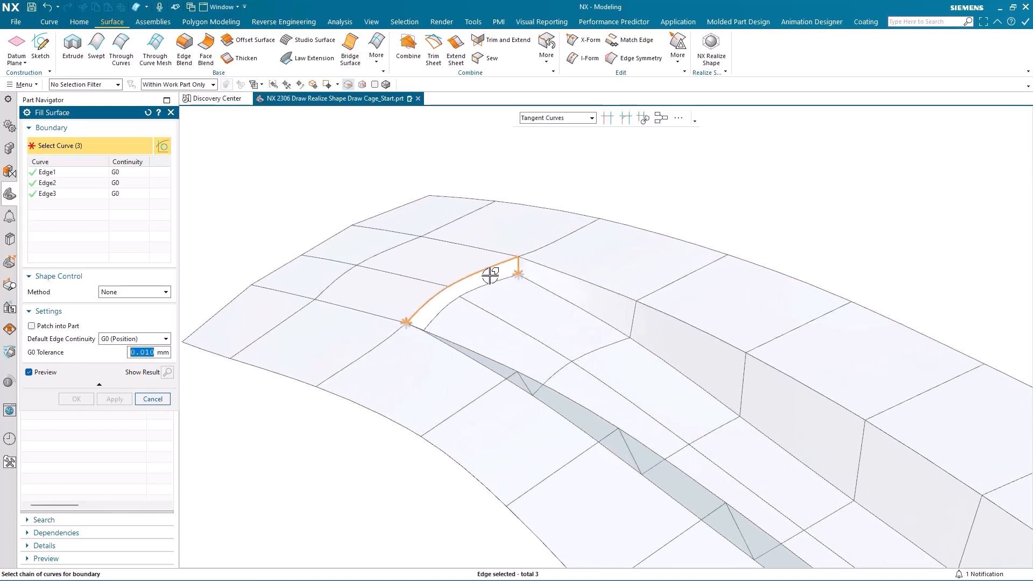
{"action": "left_click", "coordinate": [453, 302]}
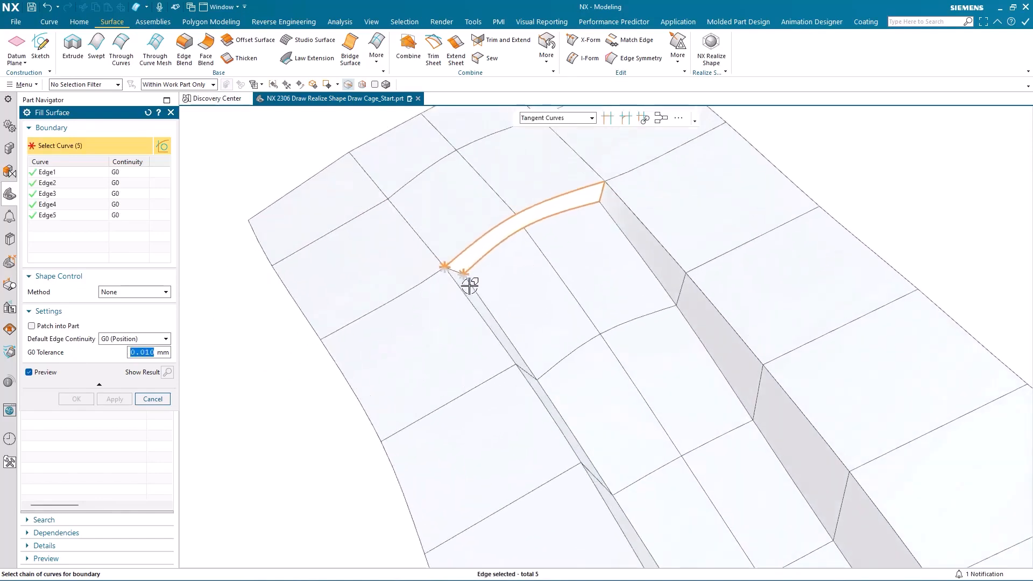
{"action": "left_click", "coordinate": [453, 272]}
{"action": "middle_click_drag", "start_coordinate": [428, 279], "coordinate": [252, 201]}
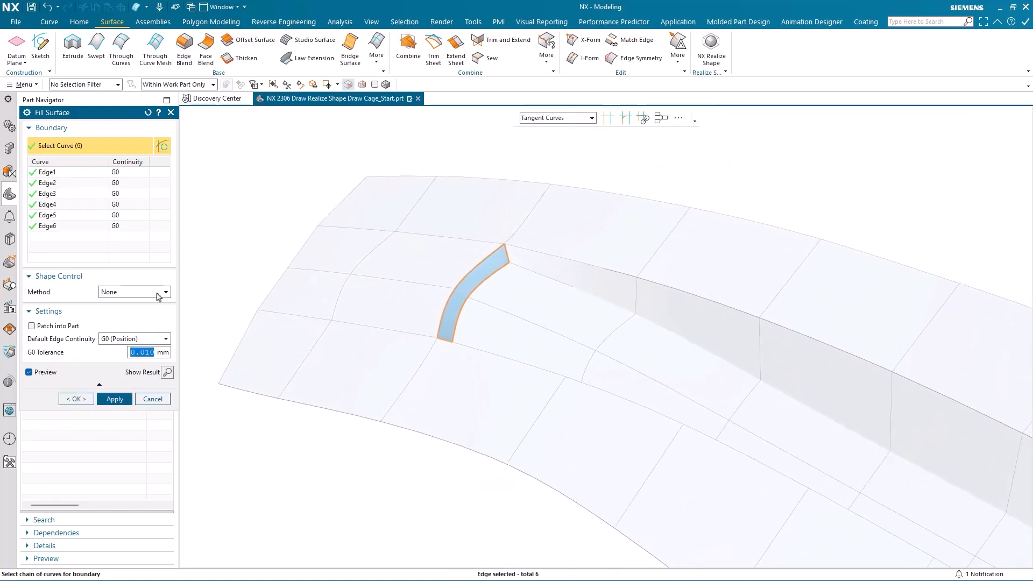
{"action": "left_click", "coordinate": [76, 399]}
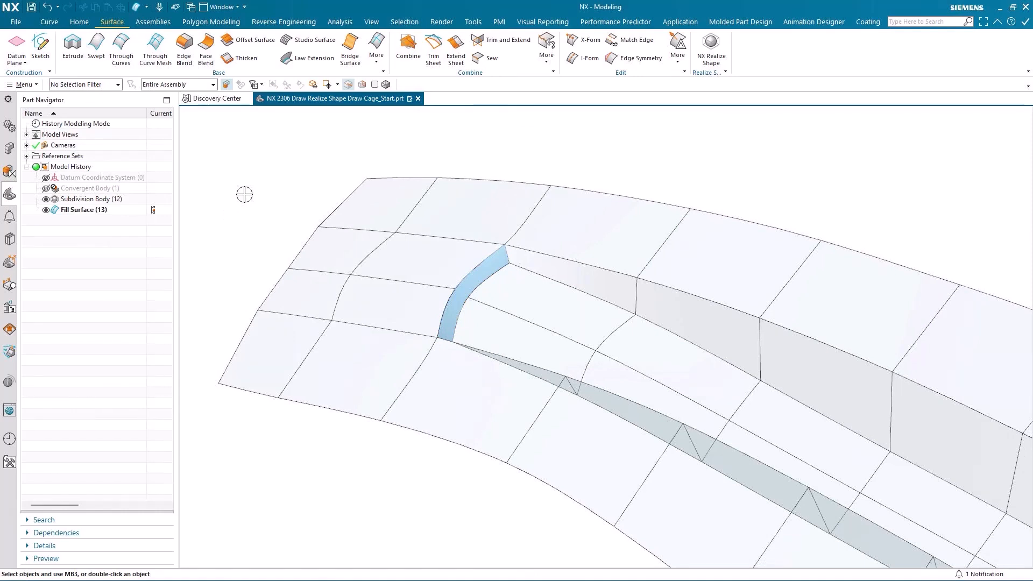
Sew the fill surface at the pocket end to the subdivision body
{"action": "left_click", "coordinate": [484, 58]}
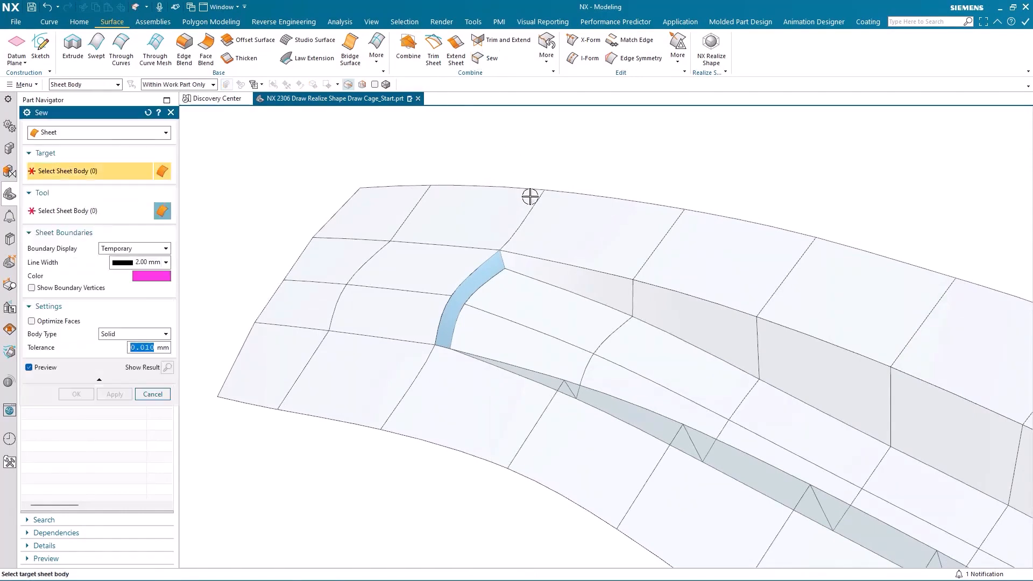
{"action": "left_click", "coordinate": [516, 240]}
{"action": "left_click", "coordinate": [494, 265]}
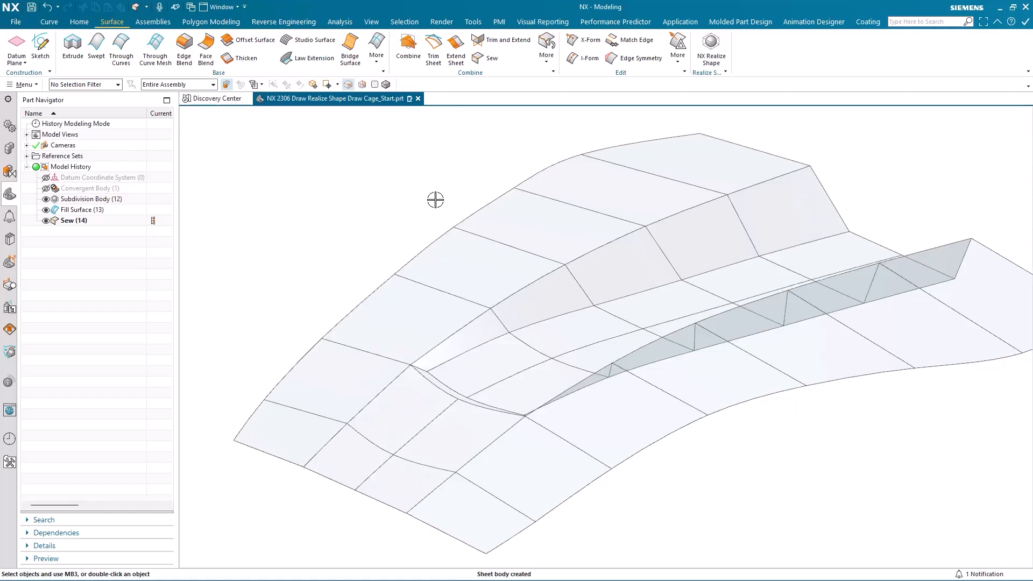
Edge-blend the two short corner edges at either side of the pocket's curved end wall with a 30 mm radius
{"action": "key", "text": "b"}
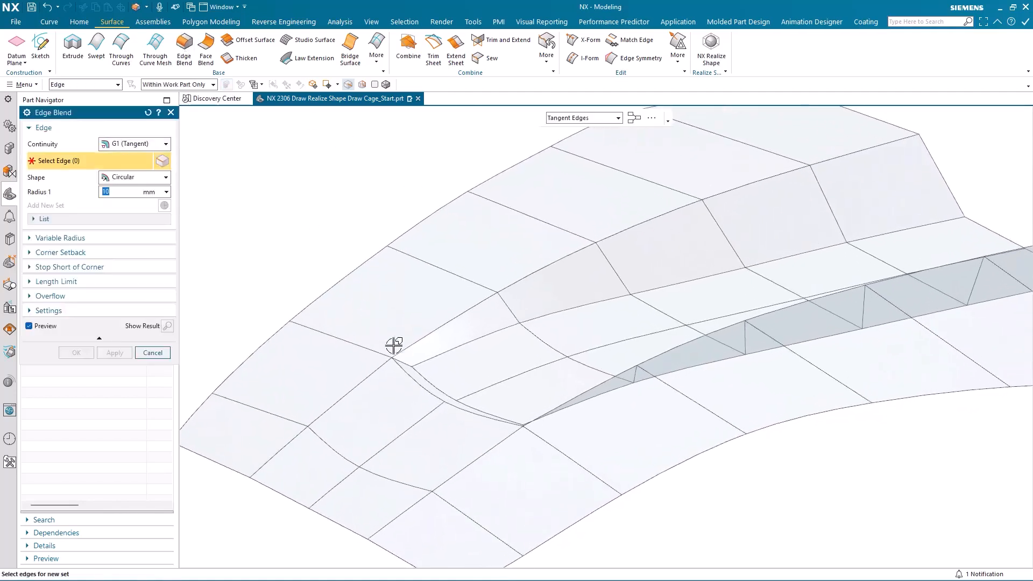
{"action": "left_click", "coordinate": [403, 363]}
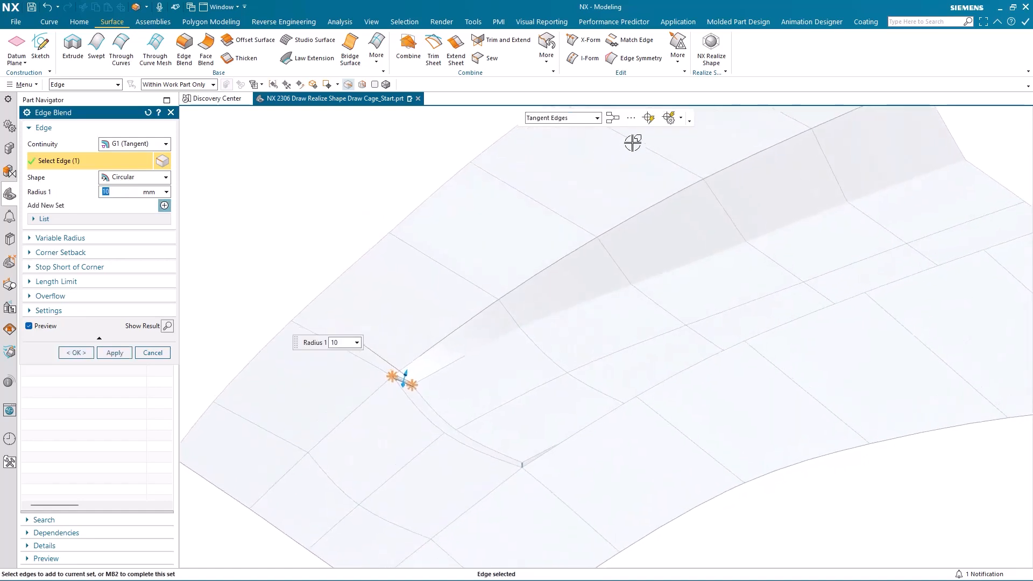
{"action": "left_click", "coordinate": [649, 119]}
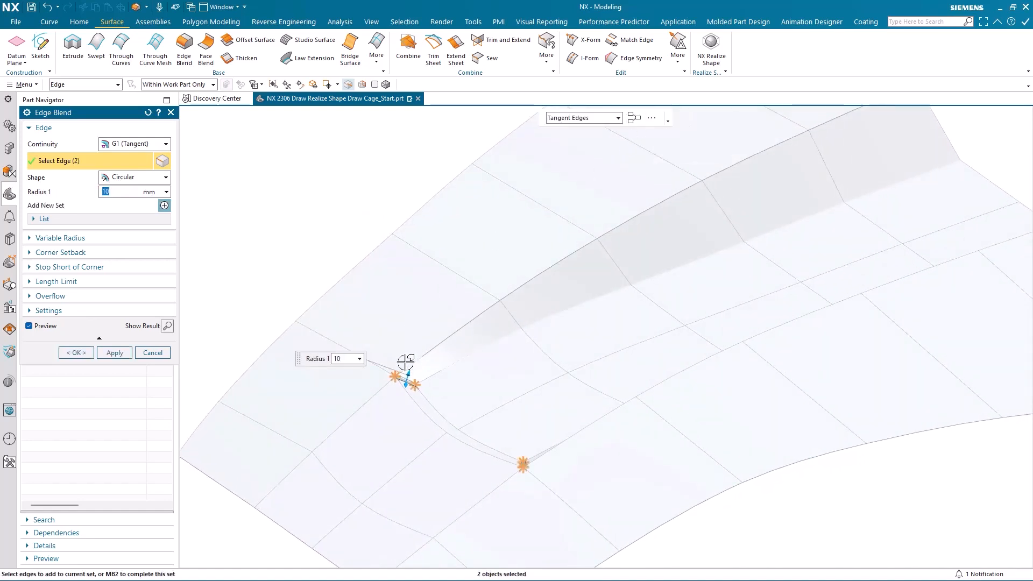
{"action": "left_click_drag", "start_coordinate": [411, 369], "coordinate": [411, 361]}
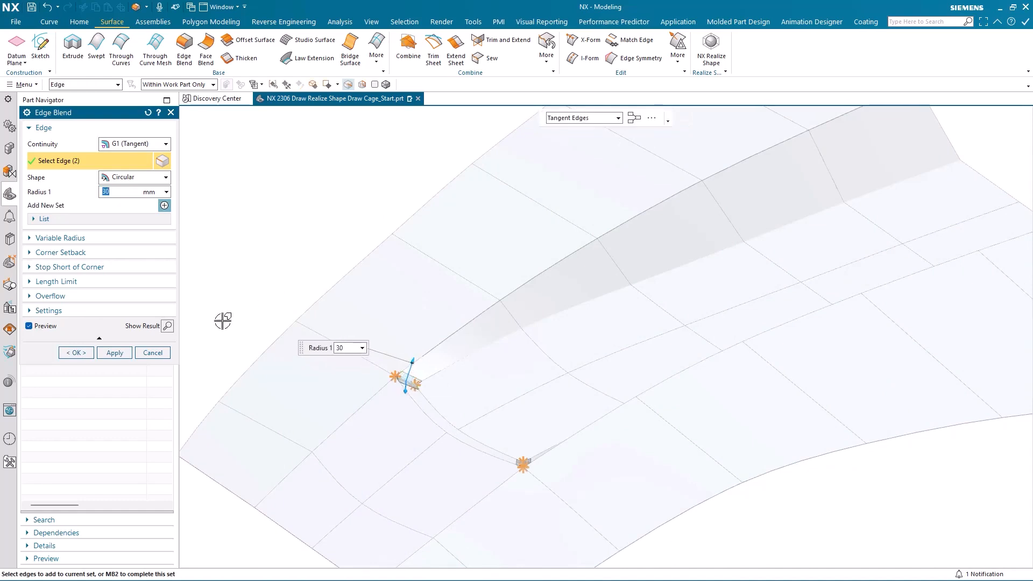
{"action": "middle_click_drag", "start_coordinate": [244, 277], "coordinate": [244, 271]}
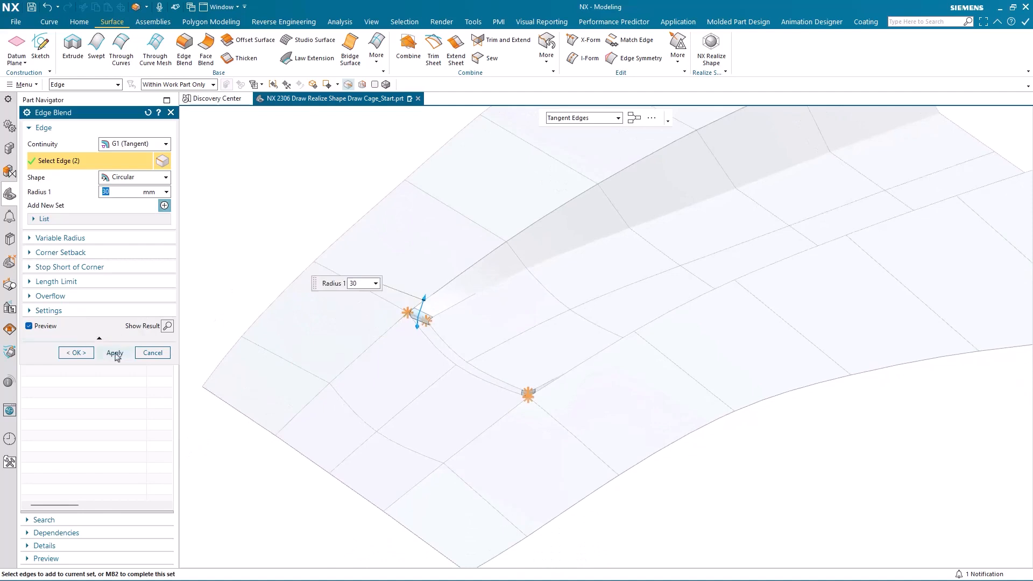
{"action": "left_click", "coordinate": [114, 353]}
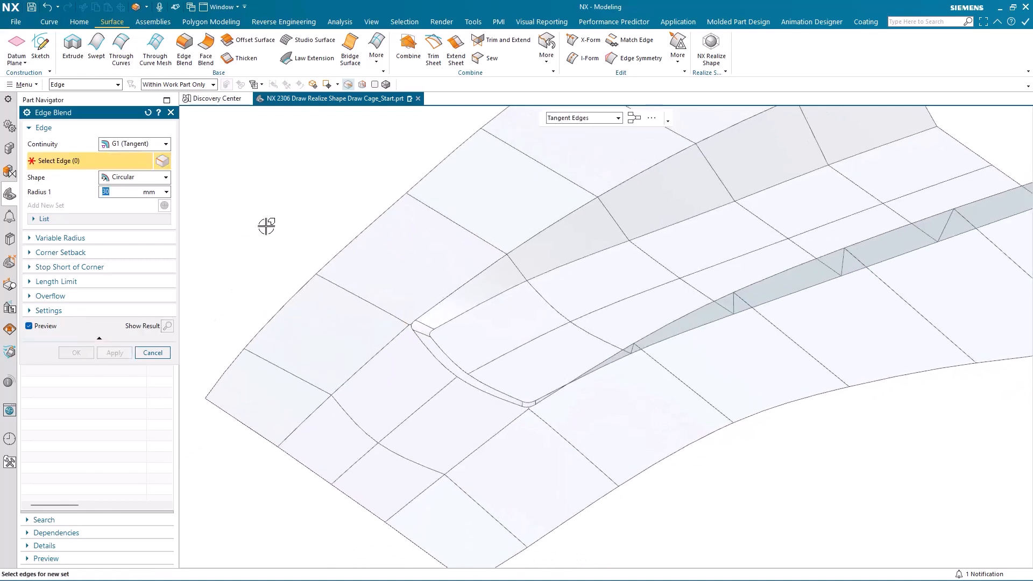
Edge-blend the tangent edge chain around the pocket floor, along both side walls and the curved end, with a 10 mm radius
{"action": "middle_click_drag", "start_coordinate": [305, 368], "coordinate": [299, 351]}
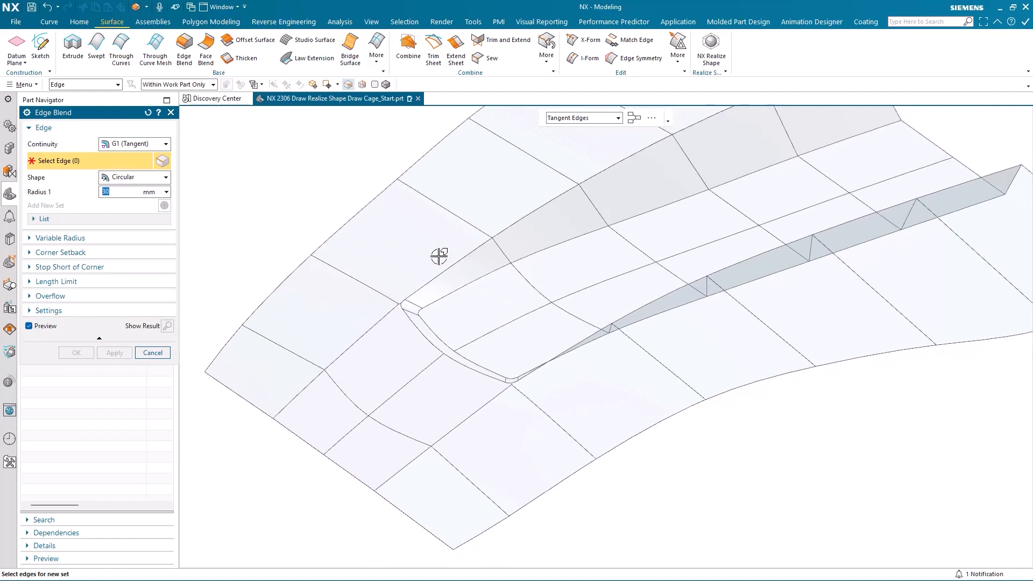
{"action": "left_click", "coordinate": [484, 274]}
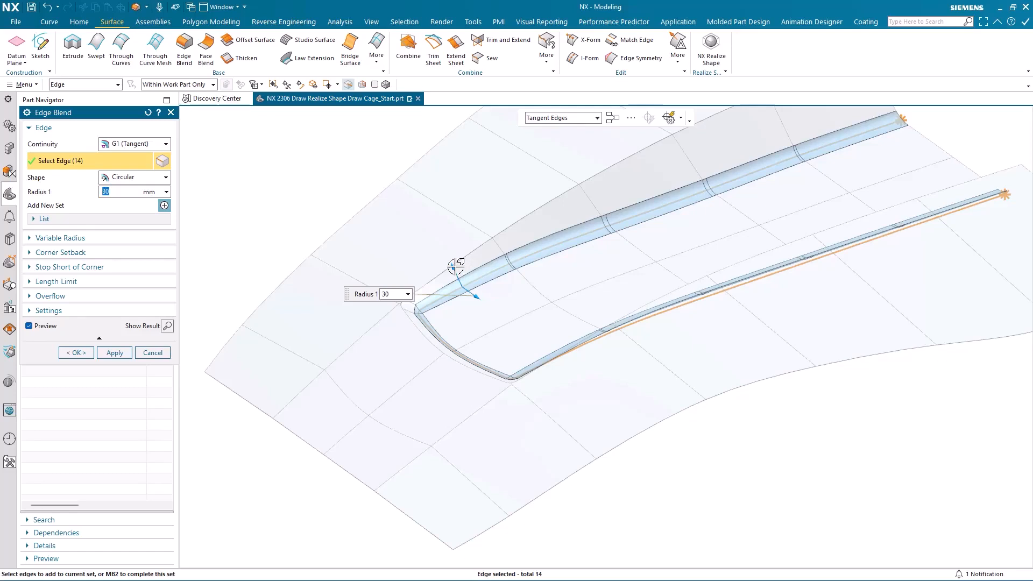
{"action": "mouse_move", "coordinate": [454, 267]}
{"action": "left_mouse_down"}
{"action": "mouse_move", "coordinate": [463, 278]}
{"action": "mouse_move", "coordinate": [450, 277]}
{"action": "left_mouse_up"}
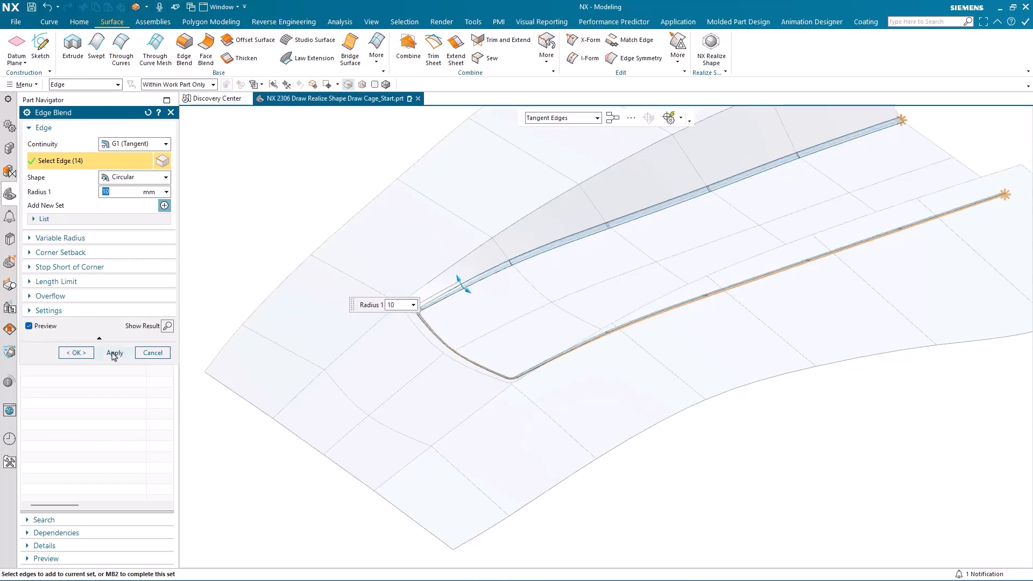
{"action": "left_click", "coordinate": [114, 352]}
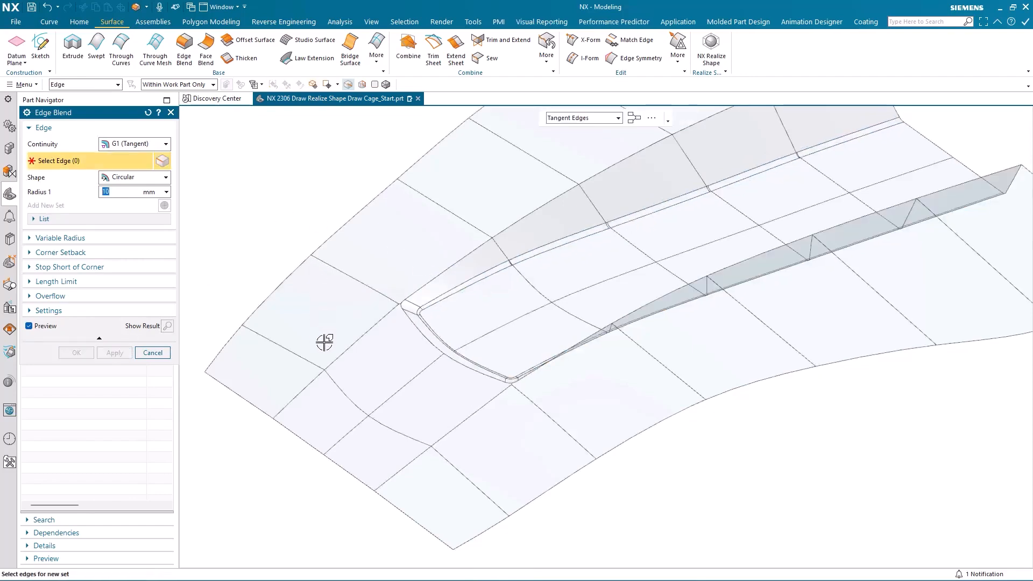
Edge-blend the two lengthwise creases running from the pocket's corners to the body's narrow end with a 60 mm radius
{"action": "left_click", "coordinate": [364, 334]}
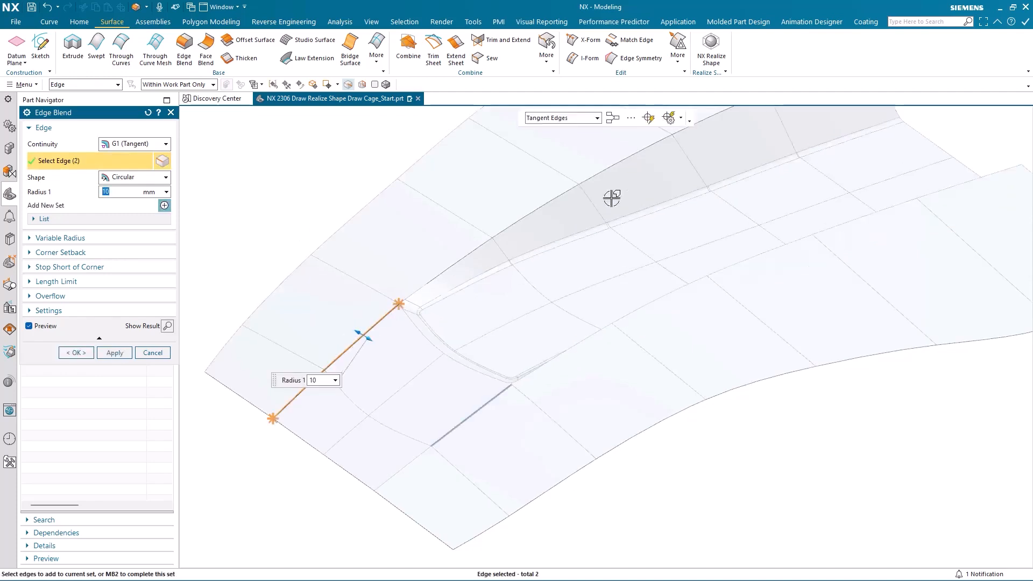
{"action": "left_click_drag", "start_coordinate": [367, 337], "coordinate": [391, 353]}
{"action": "left_click", "coordinate": [115, 353]}
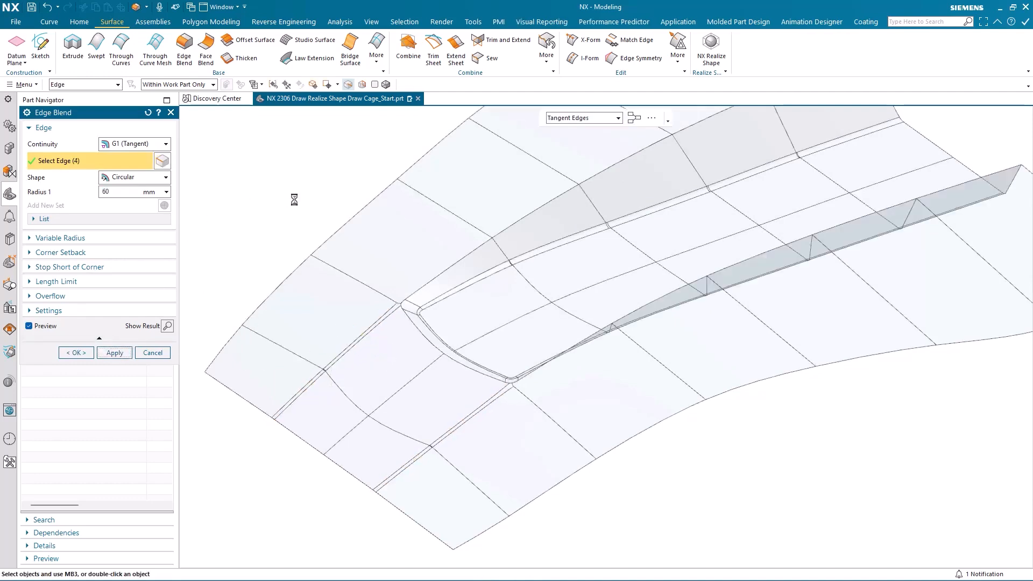
Edge-blend the pocket's upper rim along both sides and around the curved end with a 10 mm radius
{"action": "key", "text": "ctrl+f"}
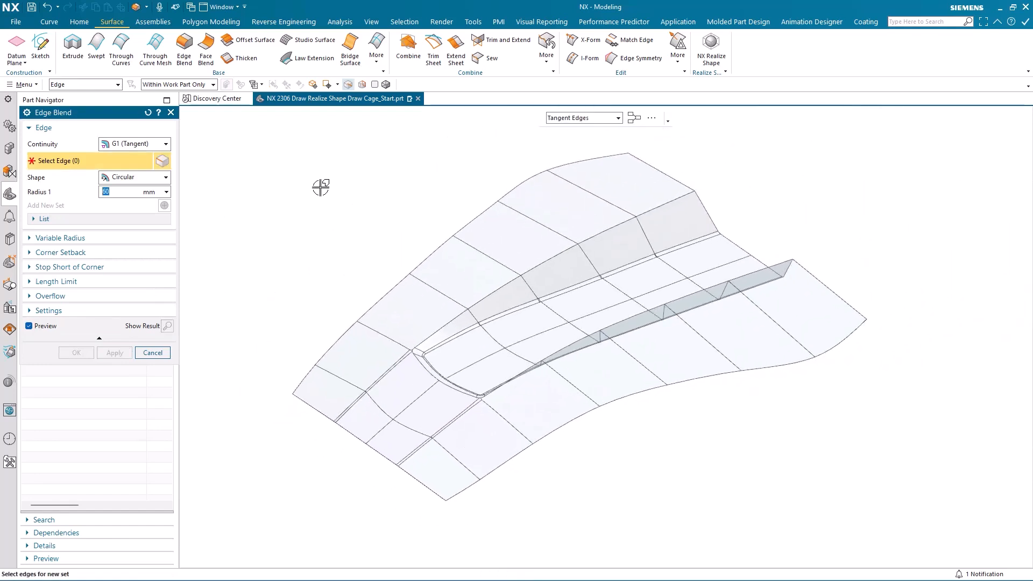
{"action": "type", "text": "15"}
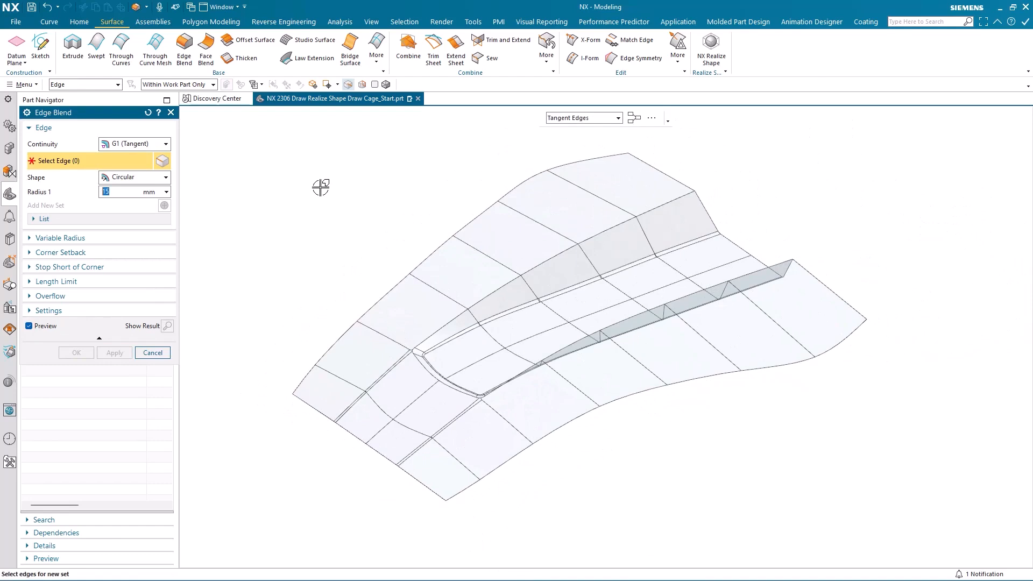
{"action": "left_click", "coordinate": [660, 205]}
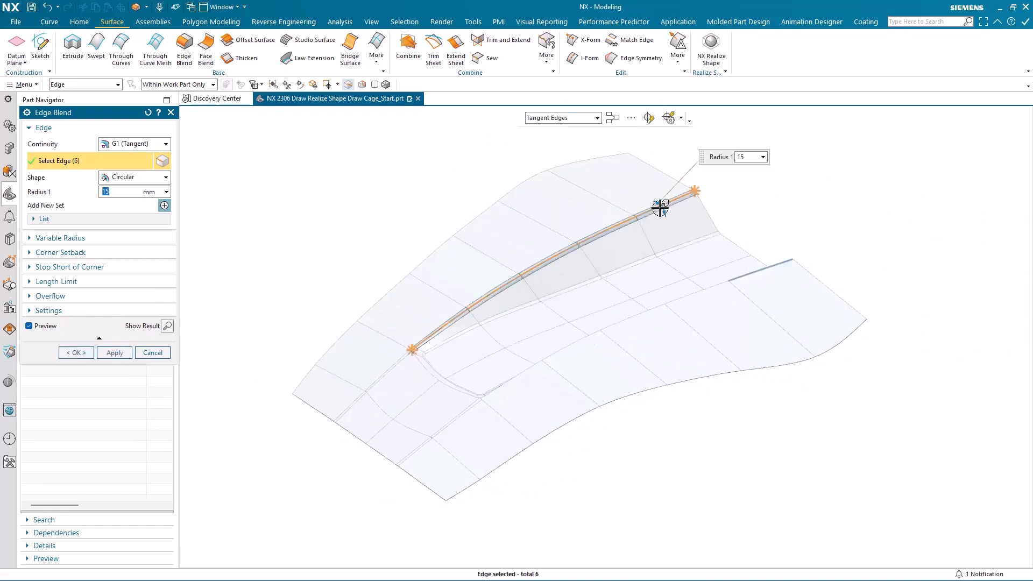
{"action": "left_click", "coordinate": [648, 118]}
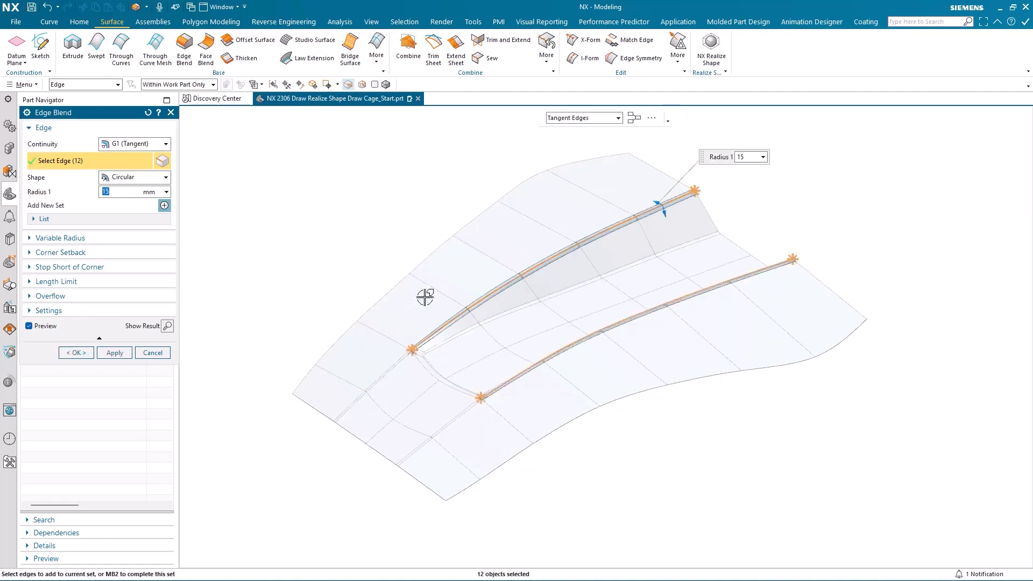
{"action": "left_click", "coordinate": [419, 362]}
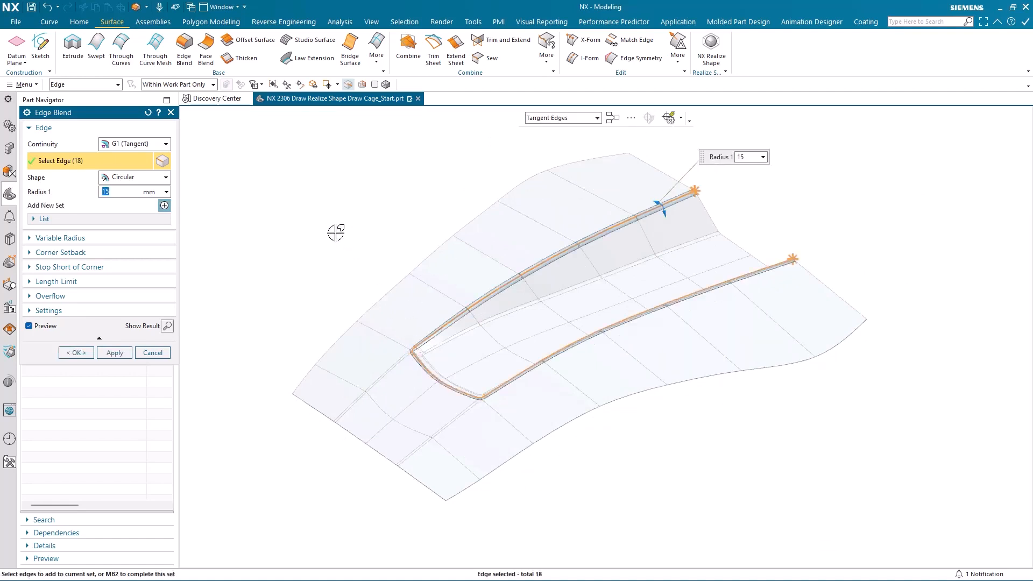
{"action": "middle_click_drag", "start_coordinate": [327, 230], "coordinate": [327, 230]}
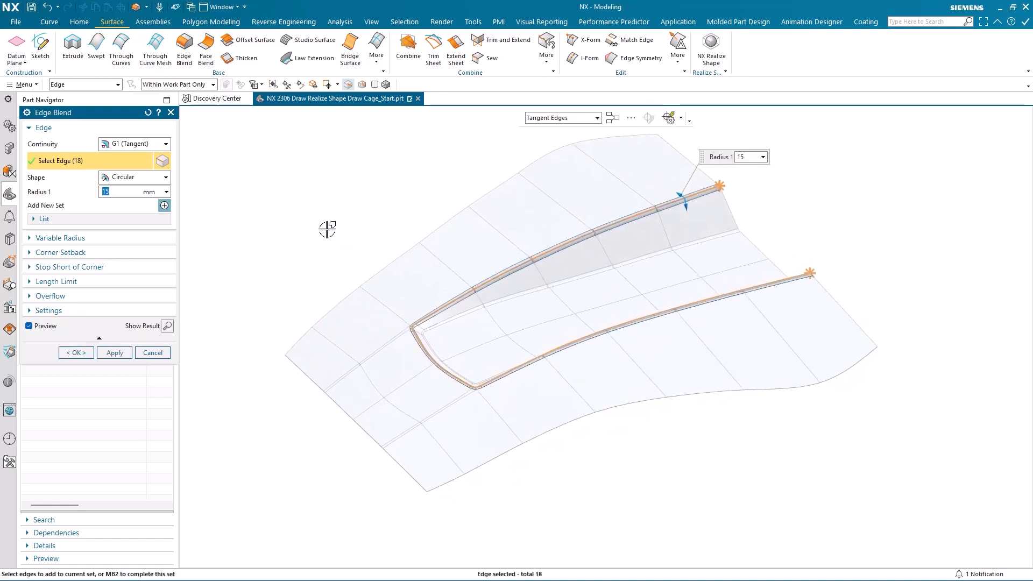
{"action": "double_click", "coordinate": [768, 151]}
{"action": "type", "text": "10"}
{"action": "key", "text": "Return"}
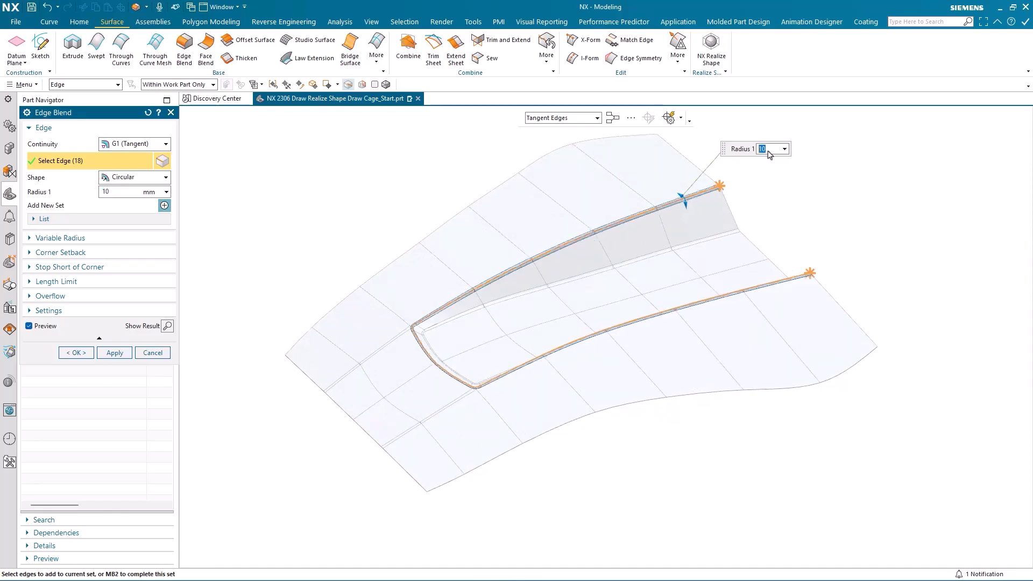
{"action": "left_click", "coordinate": [92, 353]}
Show the convergent facet body again to compare it with the blended surface
{"action": "middle_click_drag", "start_coordinate": [330, 219], "coordinate": [326, 218]}
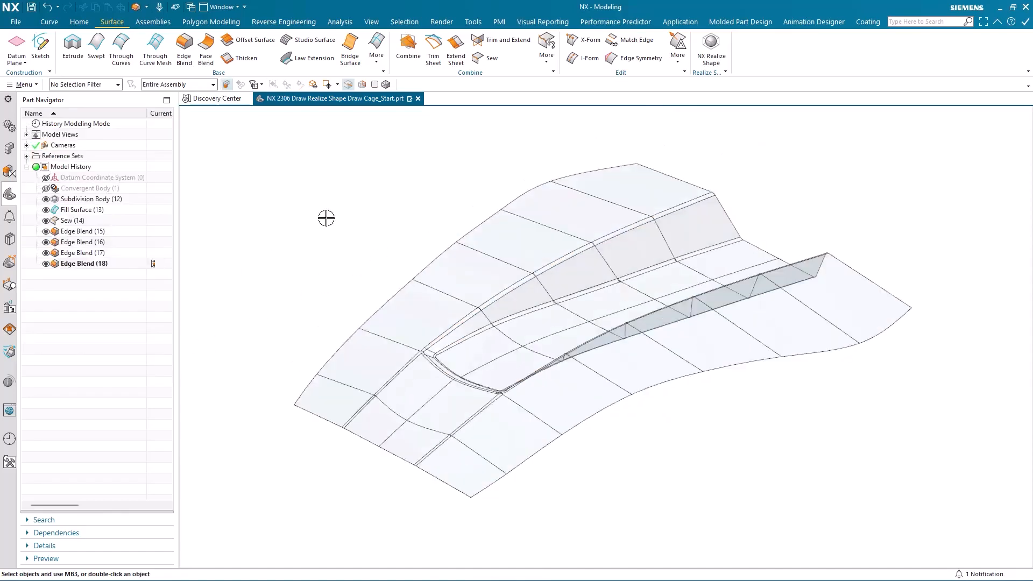
{"action": "left_click", "coordinate": [47, 188]}
{"action": "middle_click_drag", "start_coordinate": [288, 193], "coordinate": [300, 195]}
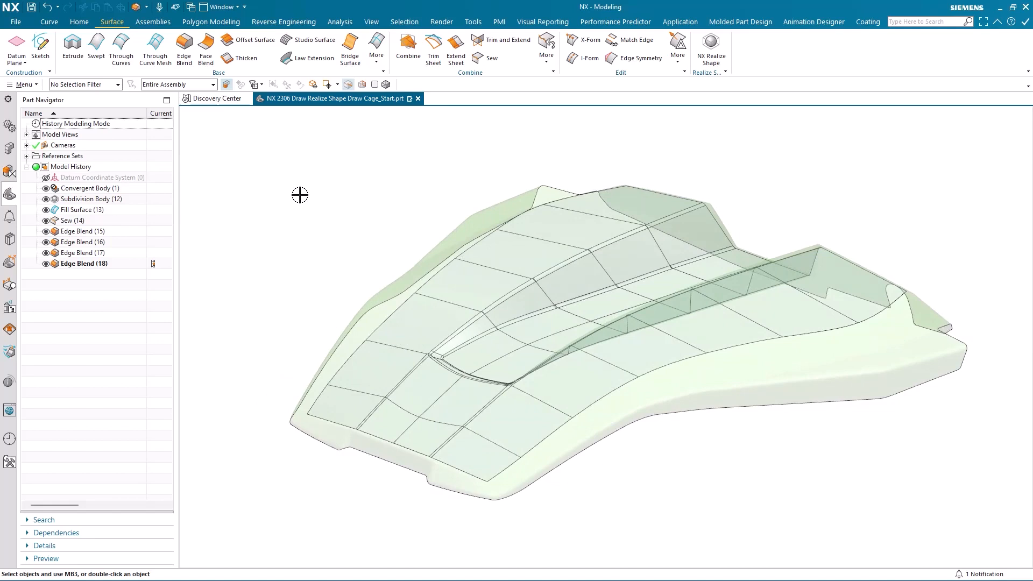